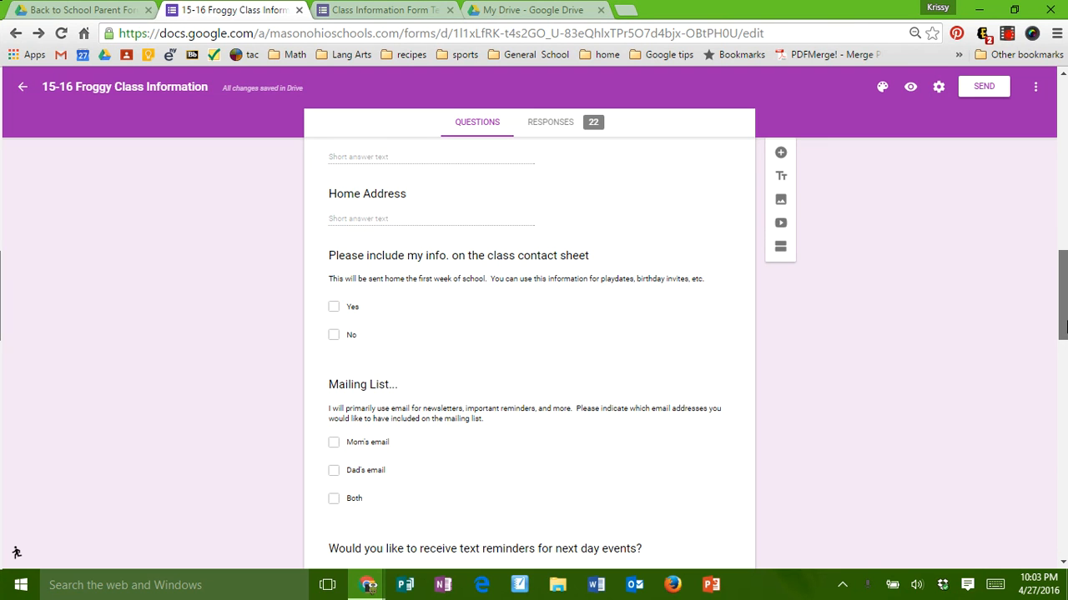
- Locate the 15-16 Froggy Class Information form in the 1516 folder of My Drive and return to the open form
left_click_drag(1065, 328, 1028, 158)
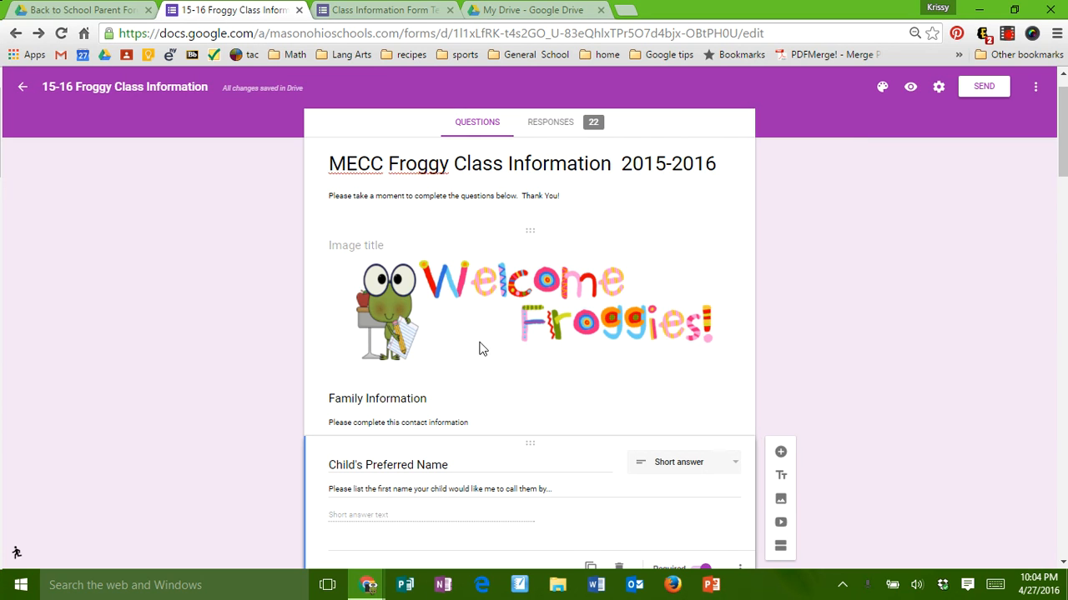
left_click(524, 11)
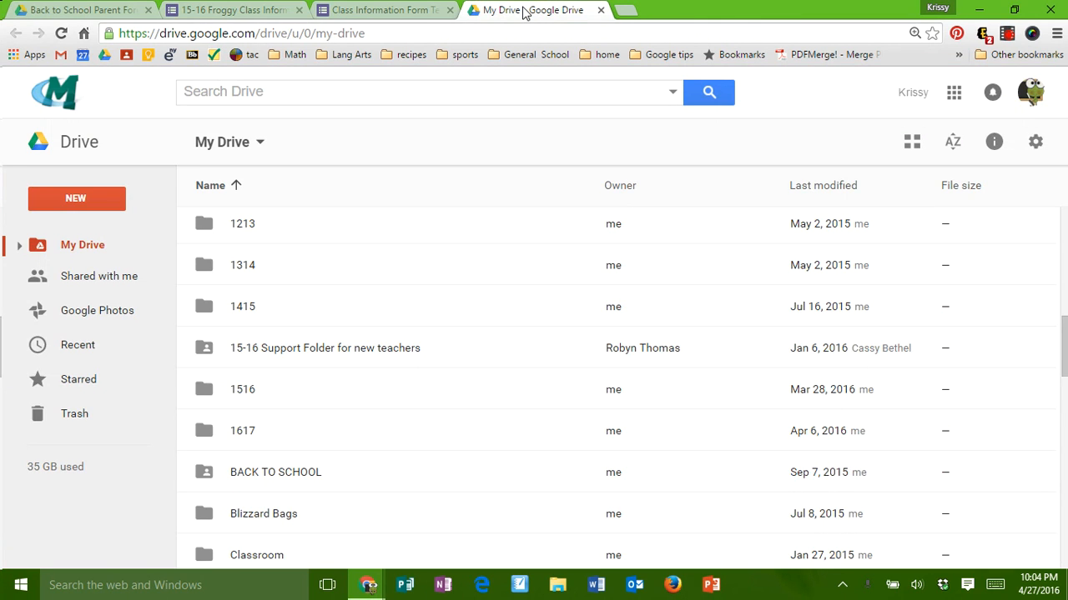
double_click(243, 391)
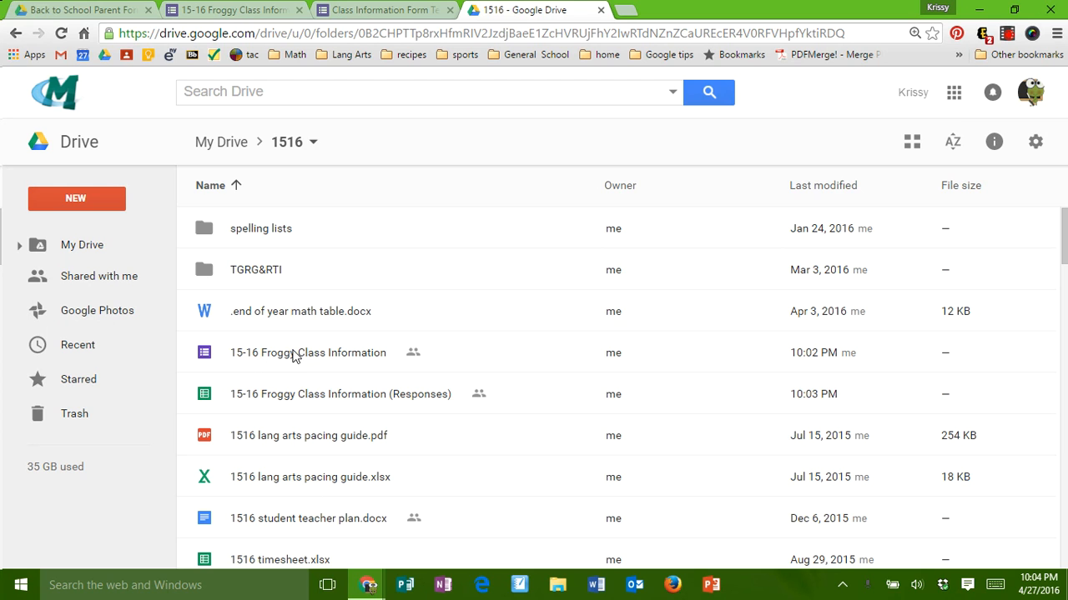
left_click(248, 12)
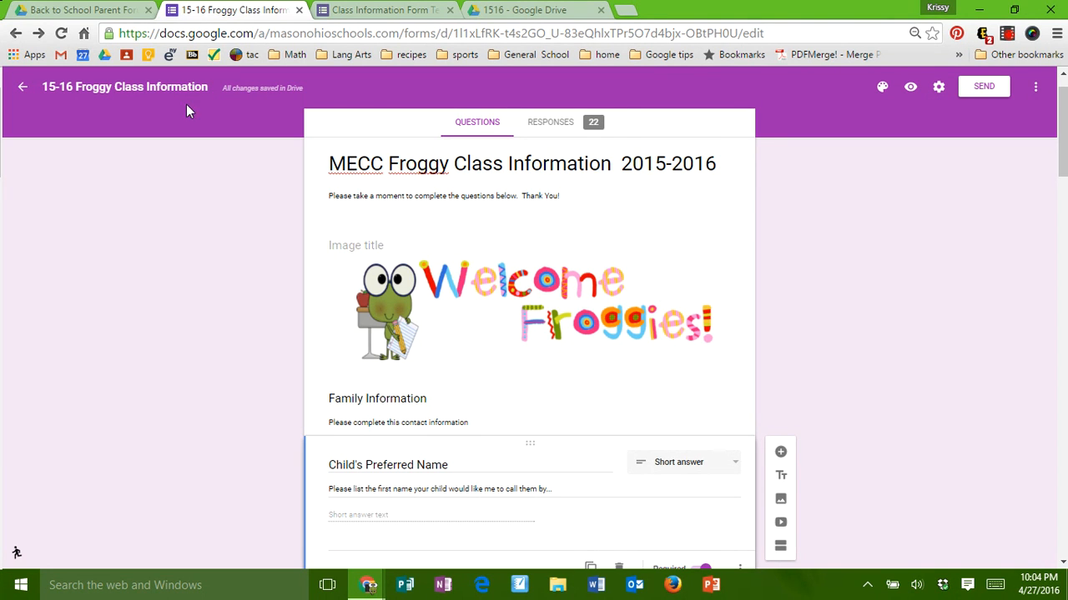
- Go to the GAFE Tips folder in Drive and open its Back to School Parent Form folder
left_click(58, 10)
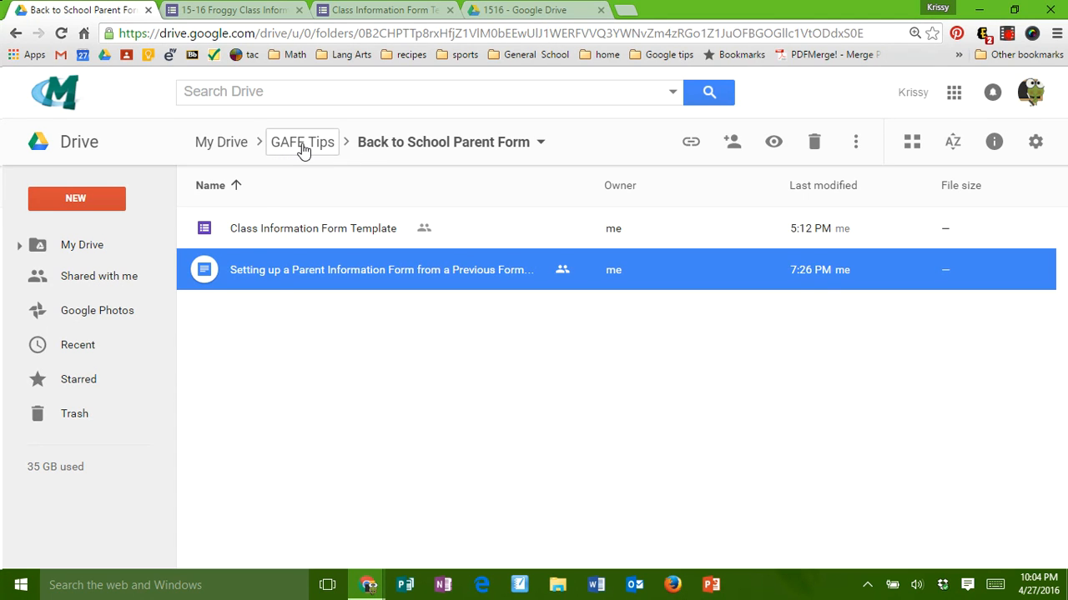
left_click(303, 149)
double_click(302, 230)
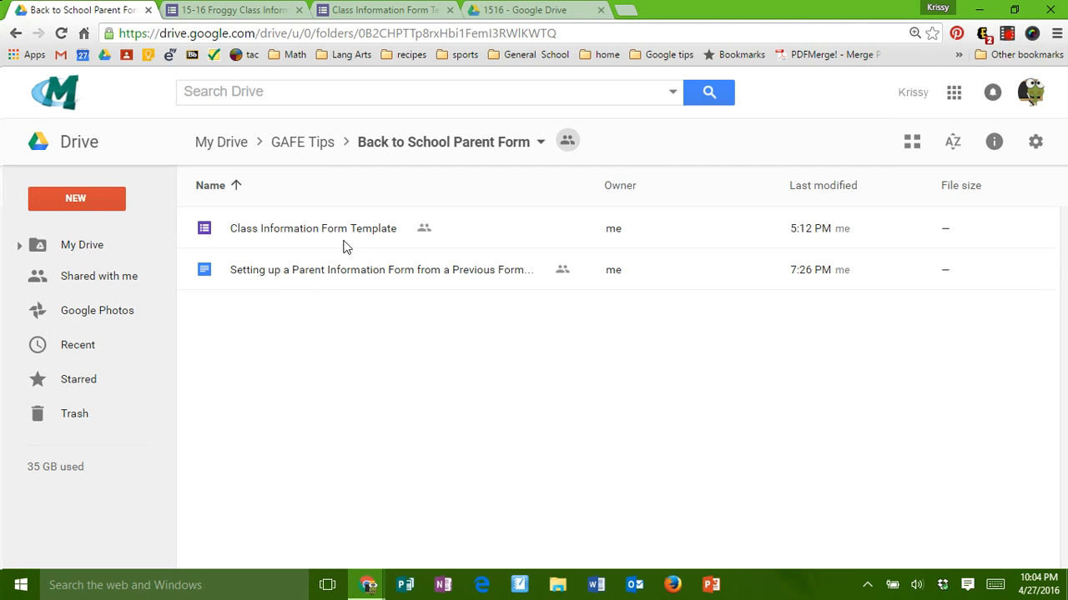
- Look over the Class Information Form Template and close it
left_click(360, 11)
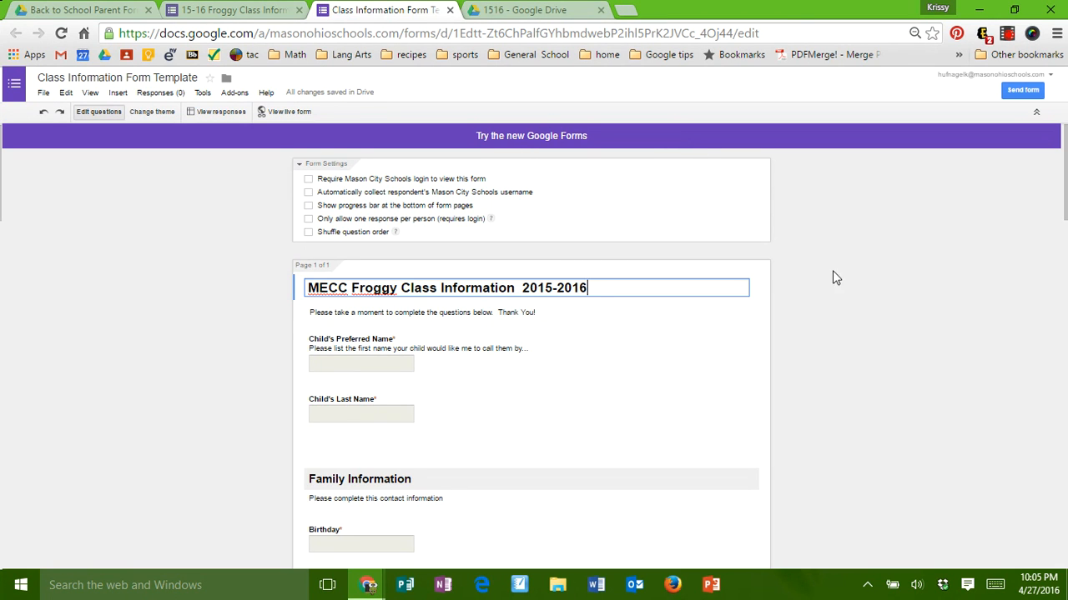
mouse_move(1066, 150)
left_mouse_down()
mouse_move(1066, 181)
mouse_move(1066, 148)
left_mouse_up()
mouse_move(620, 374)
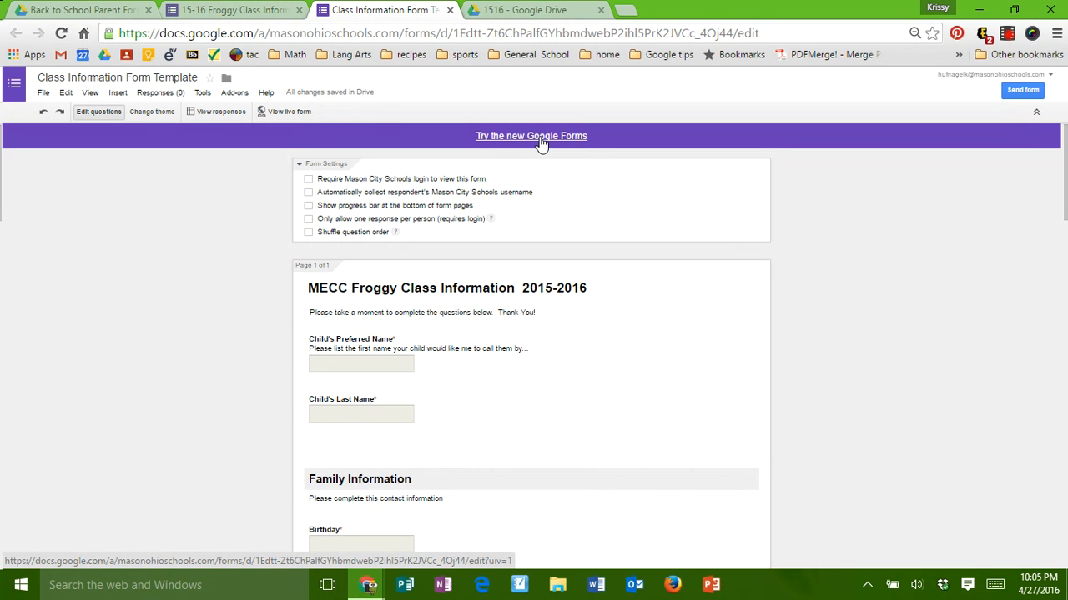
left_click(450, 10)
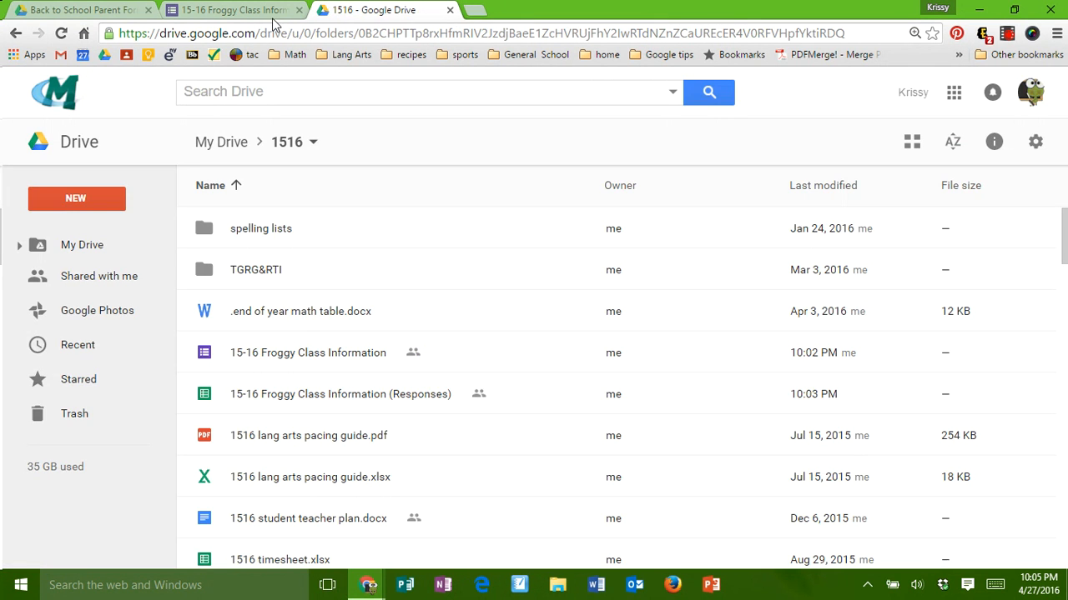
- Check the responses of the 15-16 Froggy Class Information form and return to its questions
left_click(271, 10)
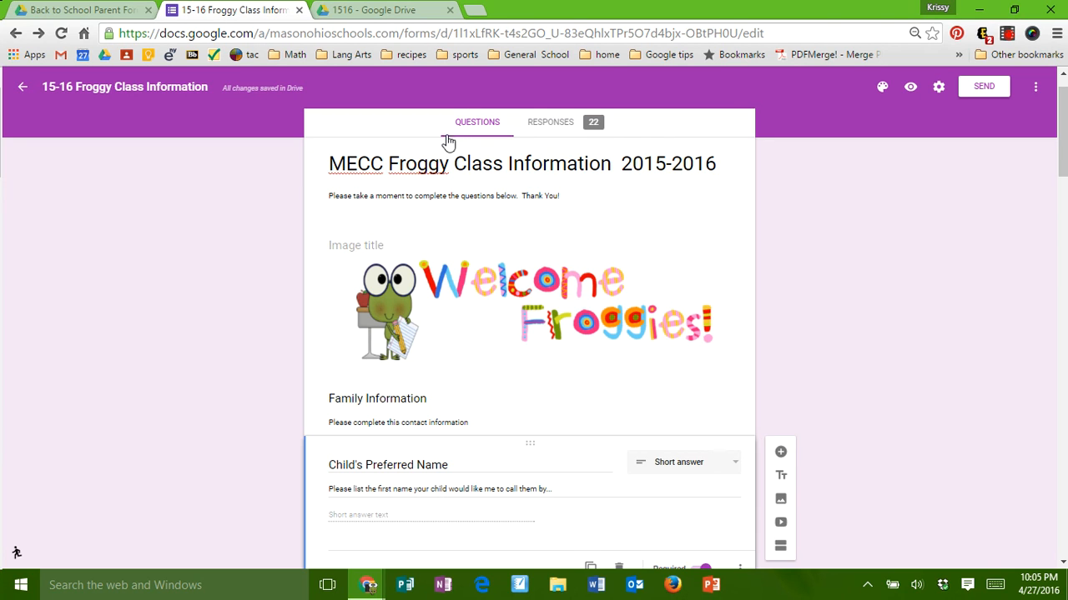
left_click(560, 126)
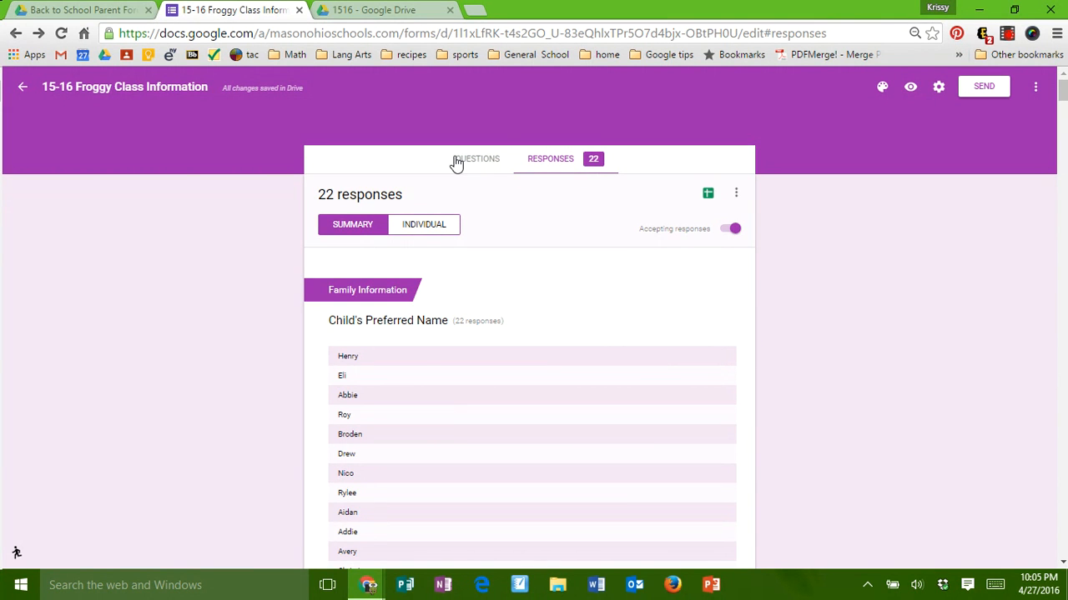
left_click(456, 162)
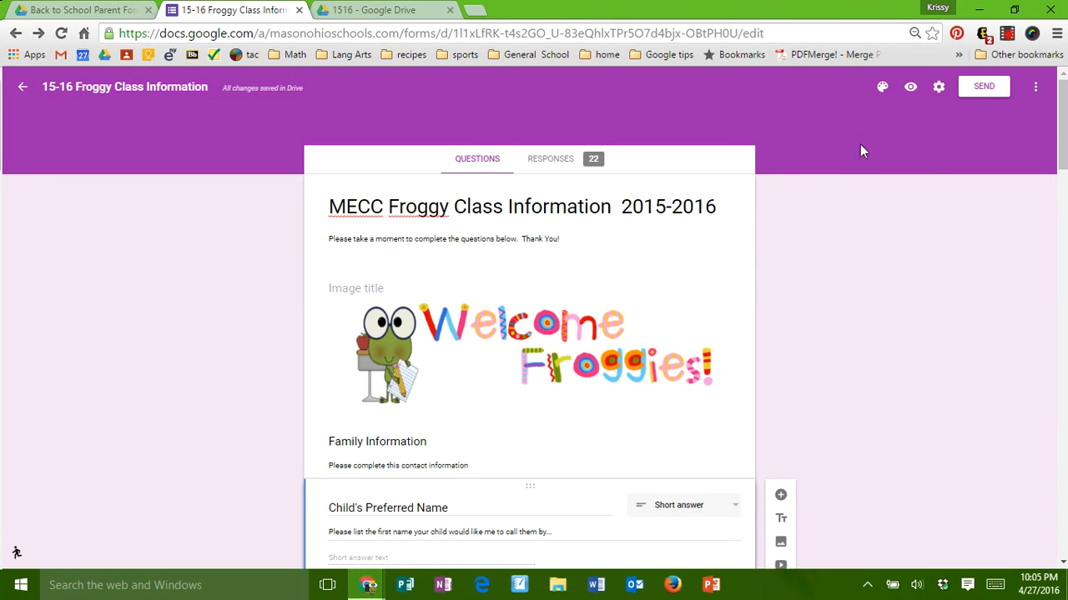
- Make a copy of the 15-16 form named "16-17 Froggy Class Information"
left_click(1035, 90)
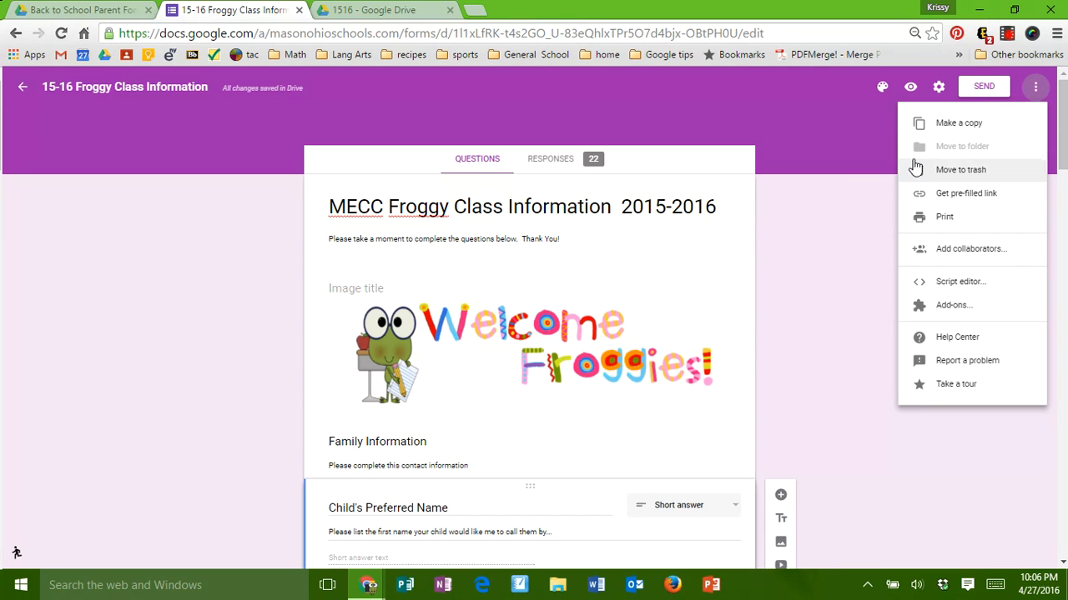
left_click(955, 129)
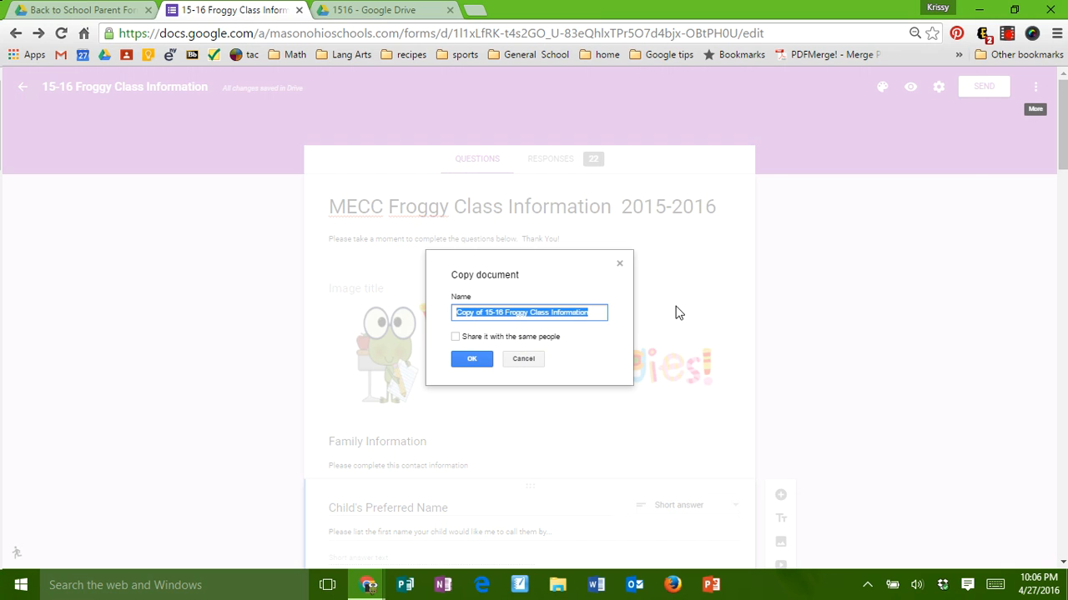
left_click(481, 313)
key("BackSpace")
key("BackSpace")
key("BackSpace")
key("BackSpace")
key("BackSpace")
key("BackSpace")
key("BackSpace")
key("BackSpace")
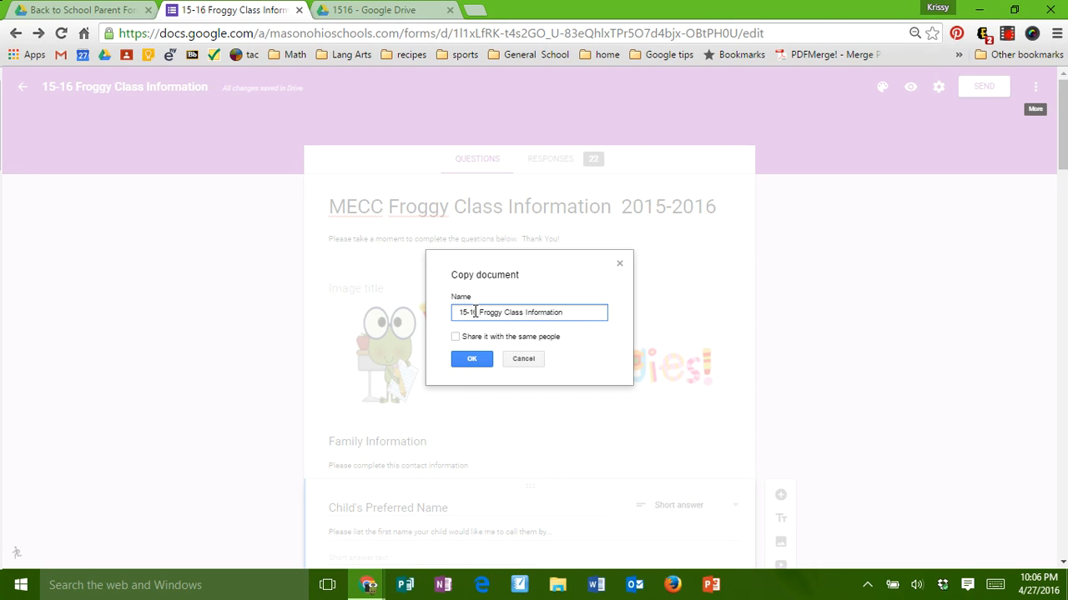
key("BackSpace")
key("BackSpace")
key("BackSpace")
key("BackSpace")
type("6-17")
left_click(472, 359)
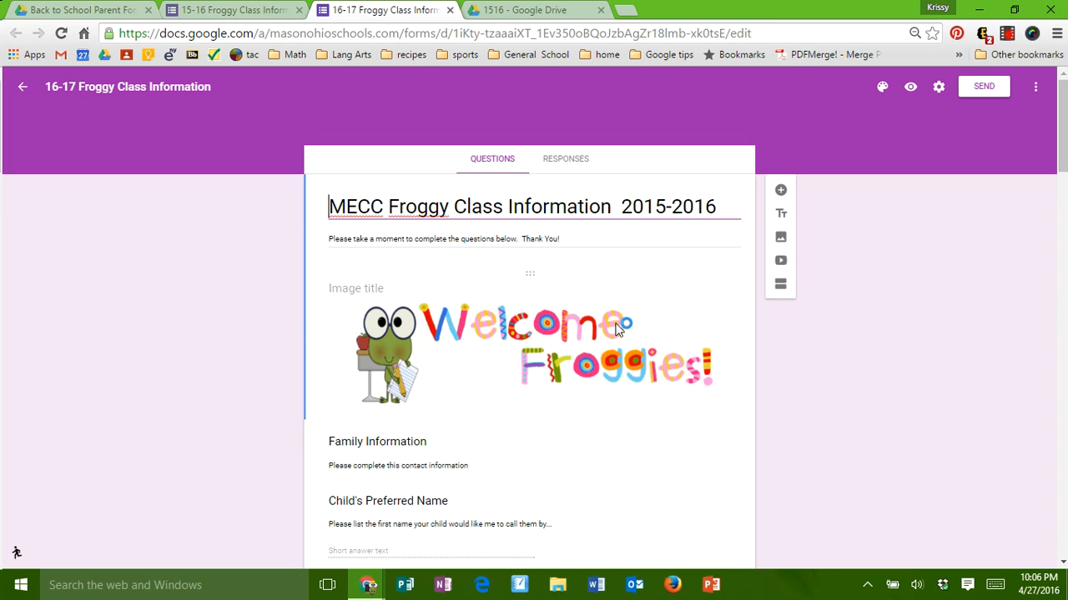
- Go to My Drive and search for "16-17 froggy class" to find the copied form
left_click(105, 11)
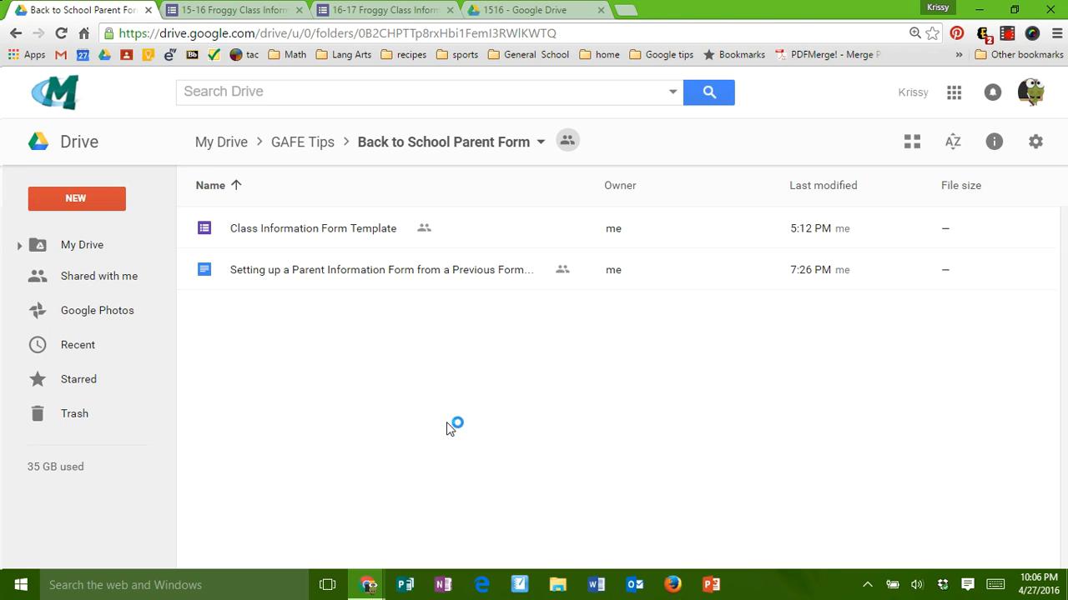
left_click(224, 143)
left_click_drag(1063, 225, 1065, 472)
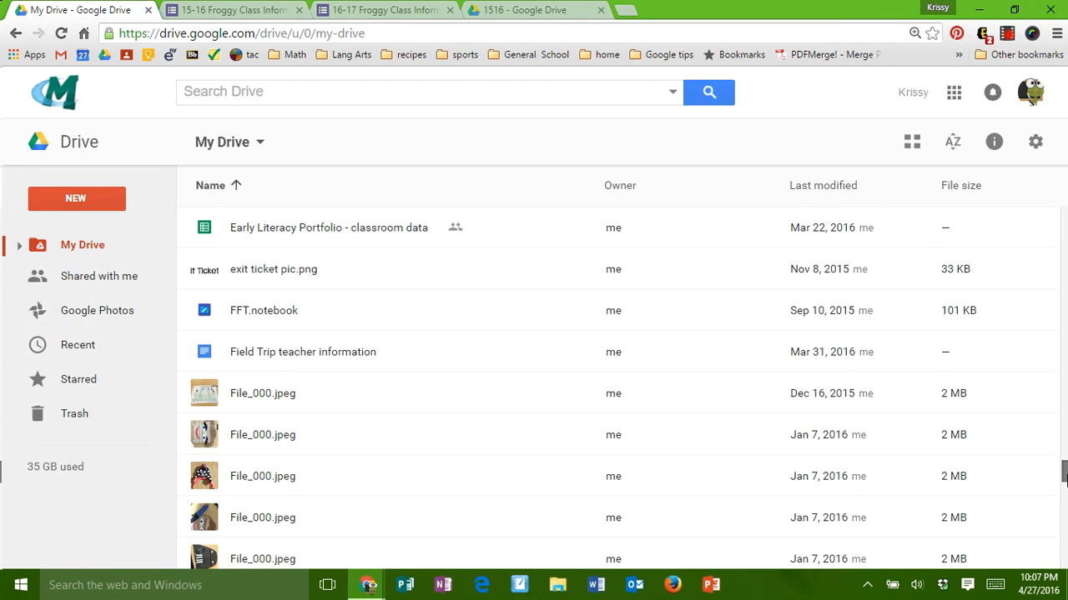
left_click(555, 92)
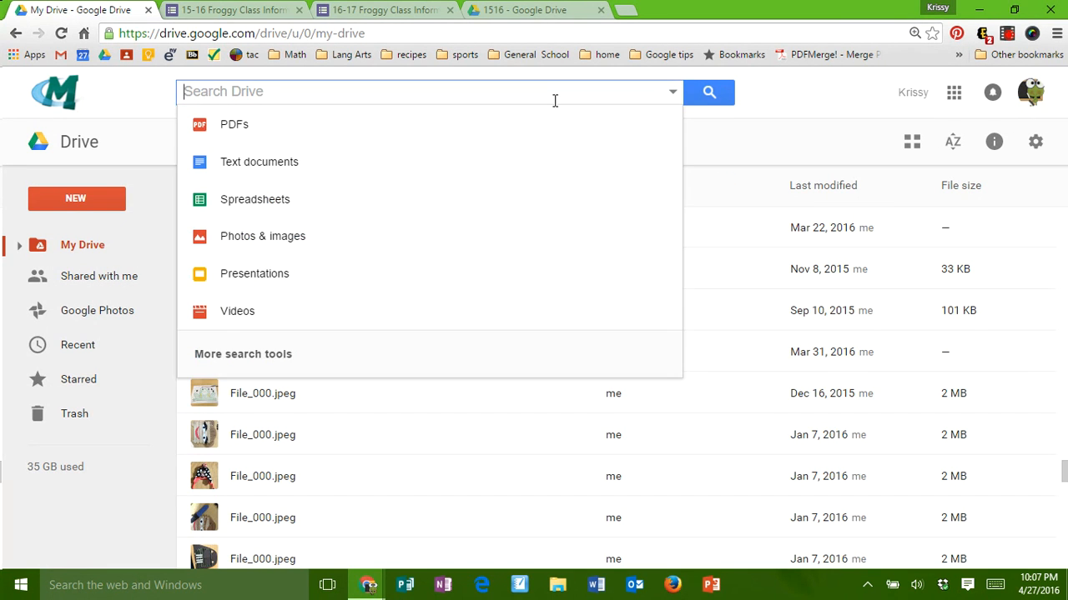
type("1617")
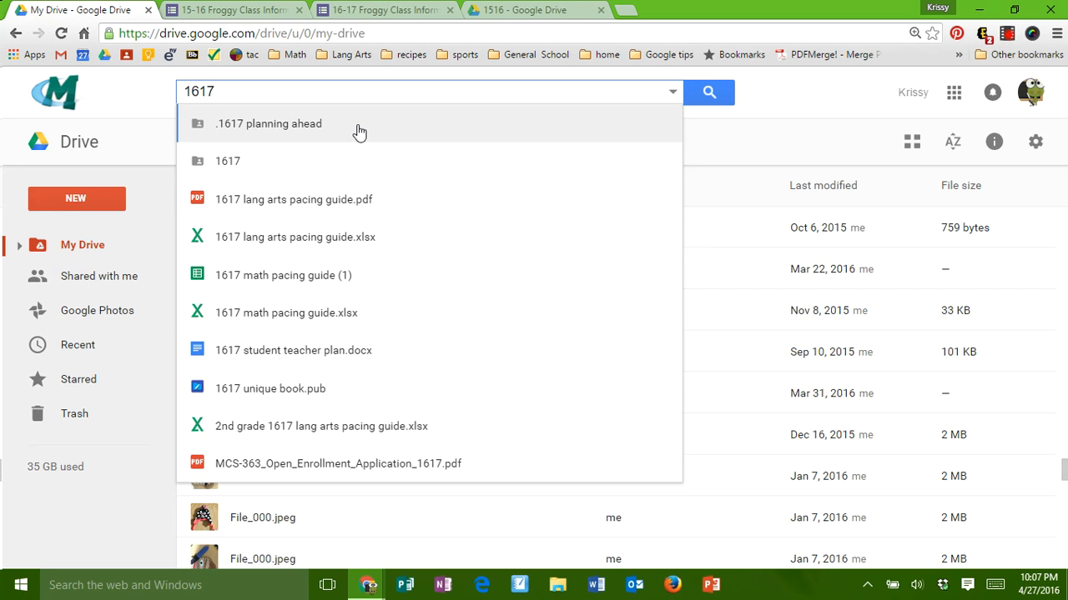
type("fro")
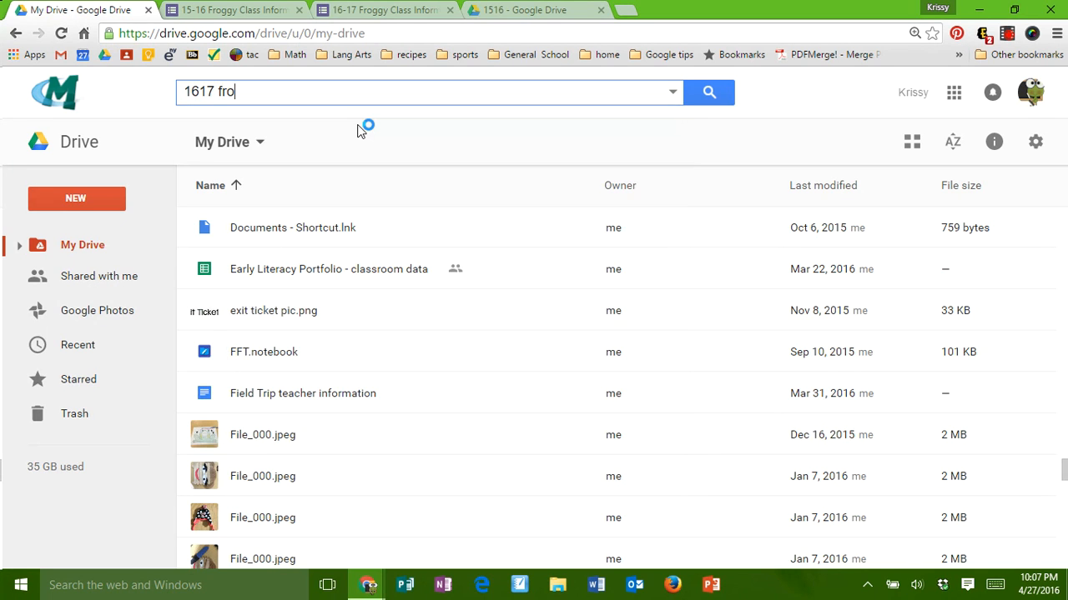
type("ggy class")
left_click(199, 91)
type("-")
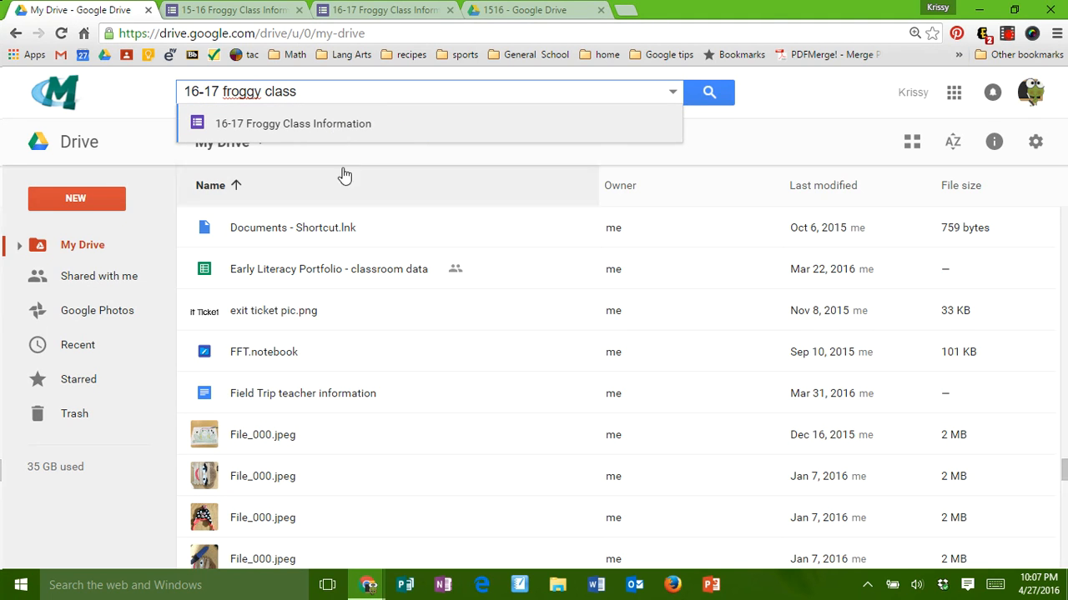
left_click(711, 97)
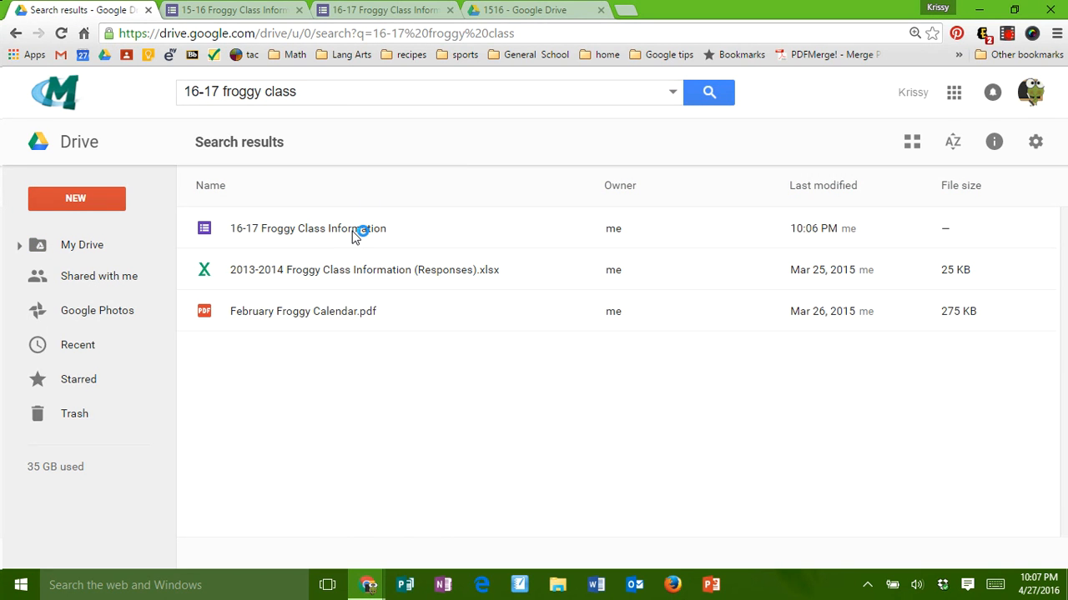
- Move the 16-17 Froggy Class Information form into the 1617 folder in My Drive
right_click(354, 237)
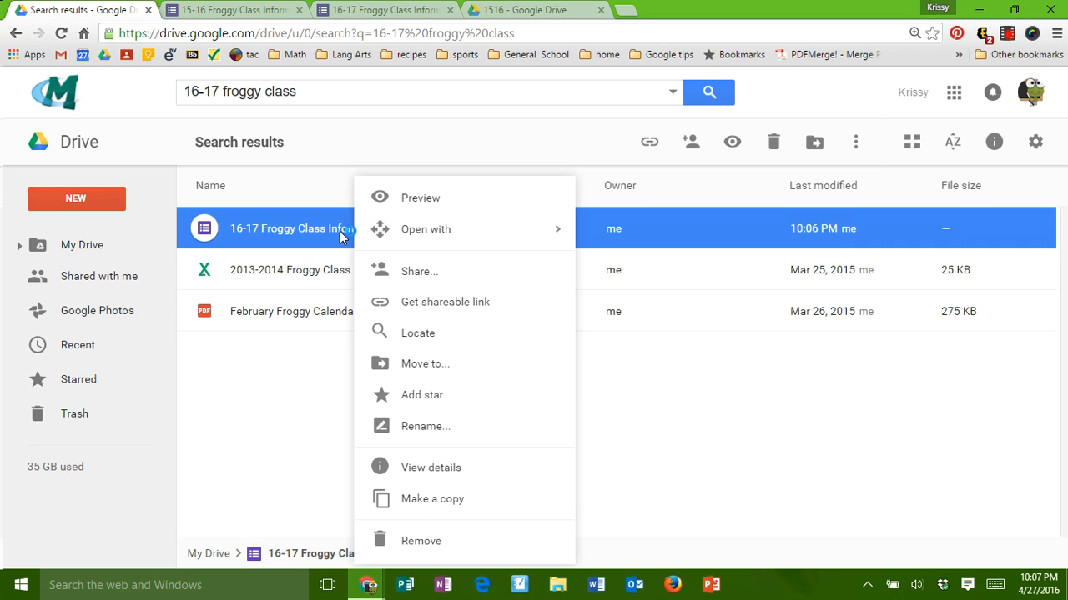
left_click(455, 372)
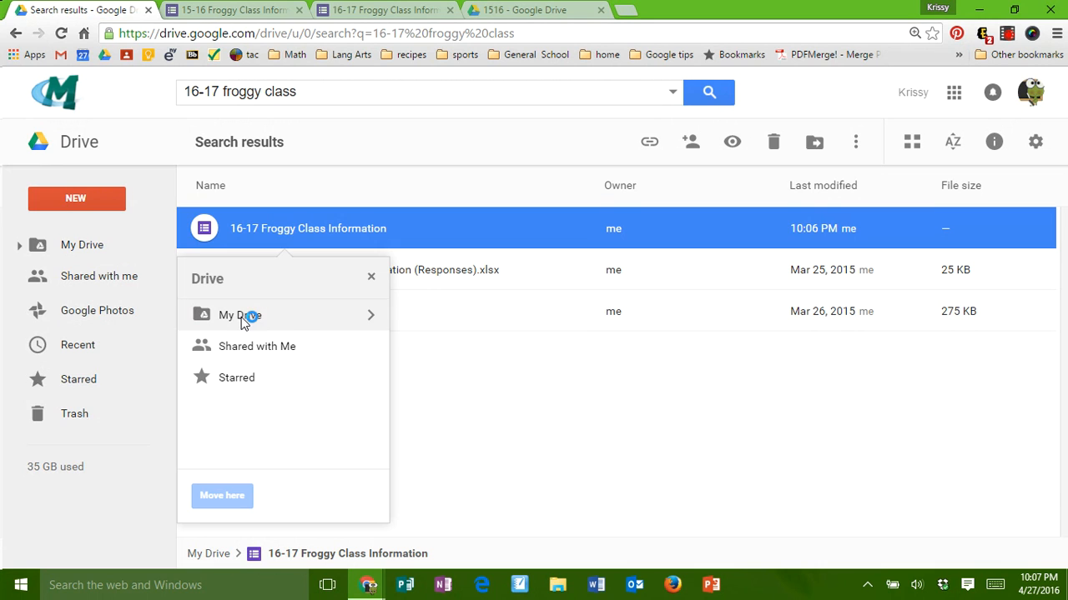
left_click(284, 322)
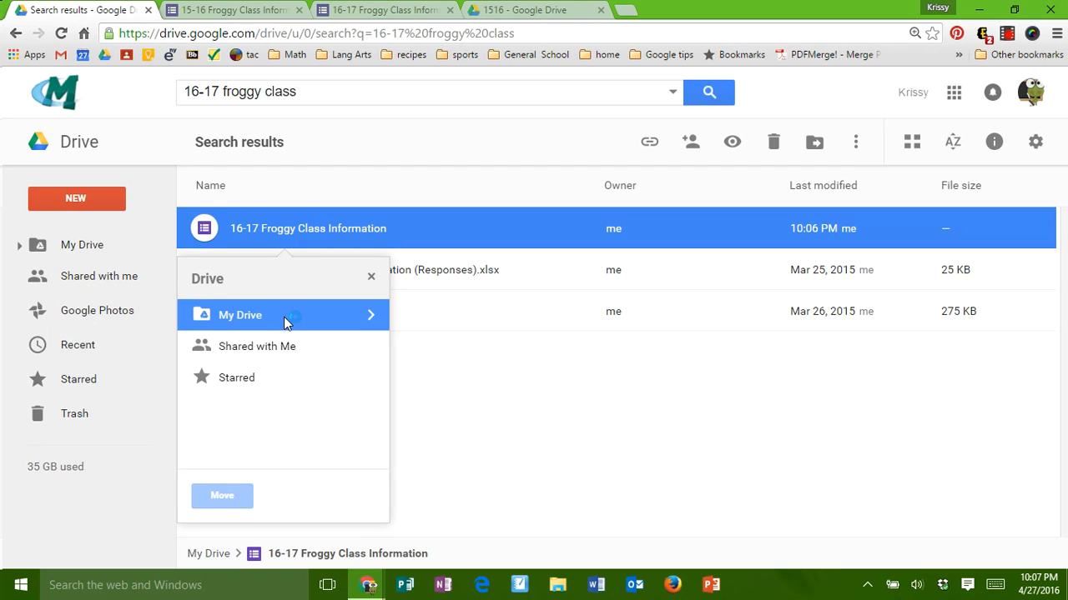
left_click(369, 317)
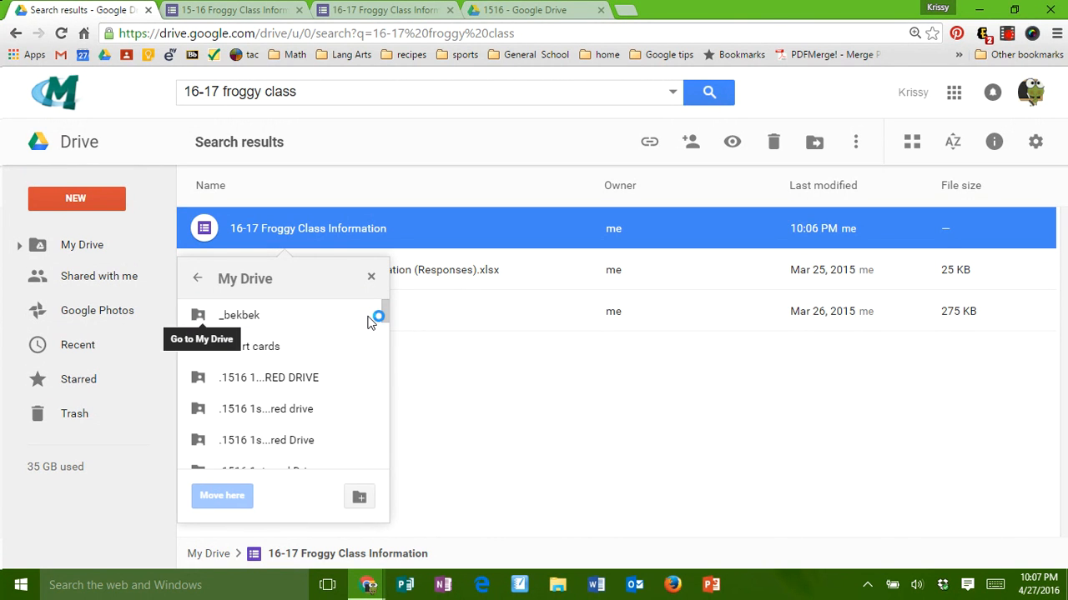
left_click_drag(384, 322, 383, 375)
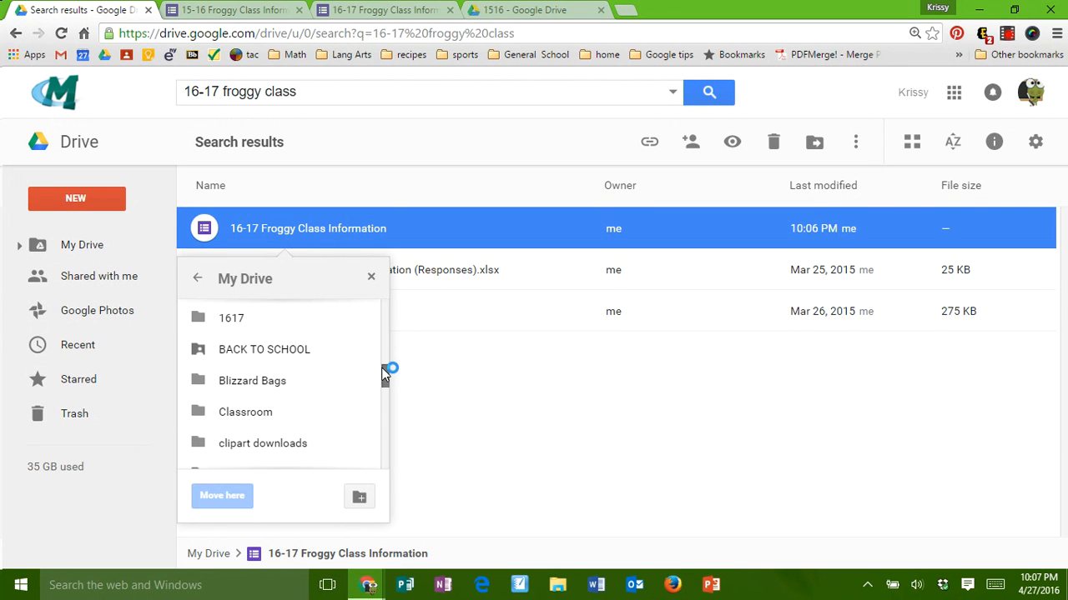
left_click(278, 318)
left_click(222, 499)
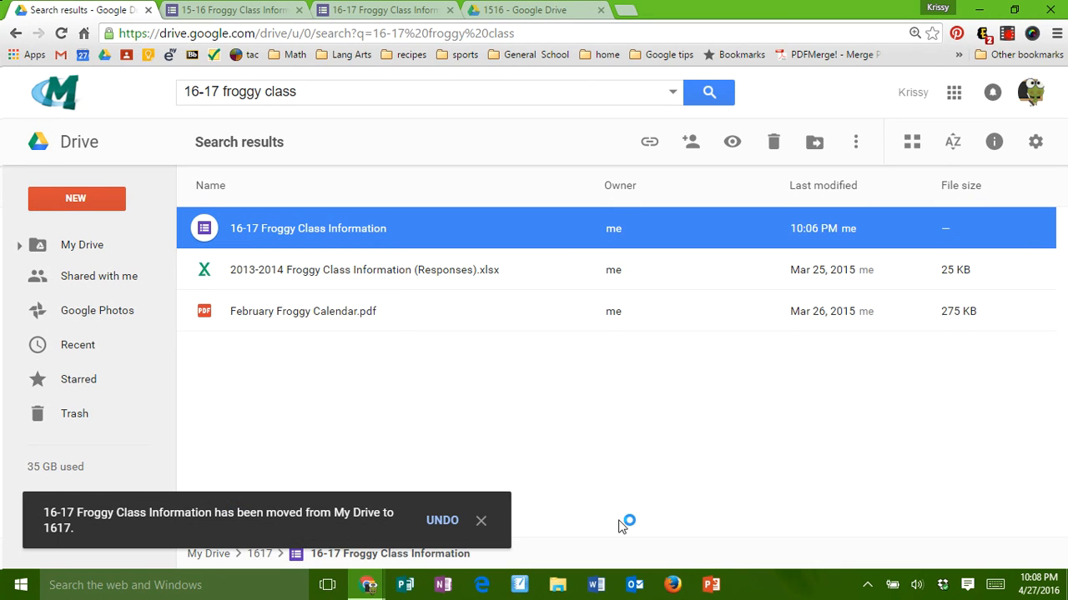
- Return to the 16-17 Froggy Class Information form and close the 15-16 form
left_click(362, 3)
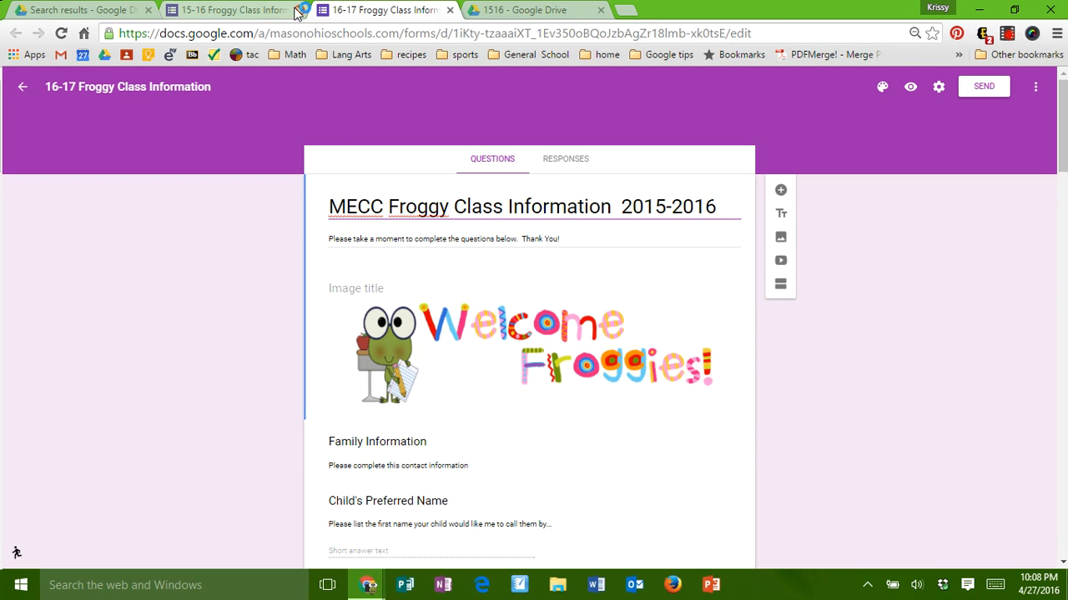
left_click(297, 10)
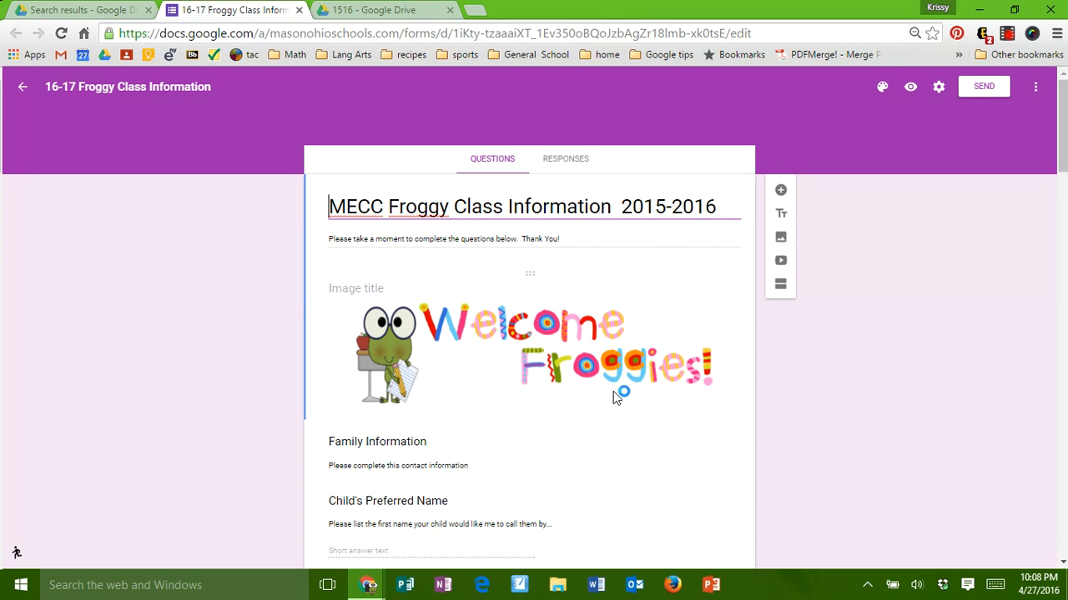
- Change the school year in the form's title to 2016-2017
mouse_move(1061, 115)
left_mouse_down()
mouse_move(1060, 150)
mouse_move(1060, 131)
left_mouse_up()
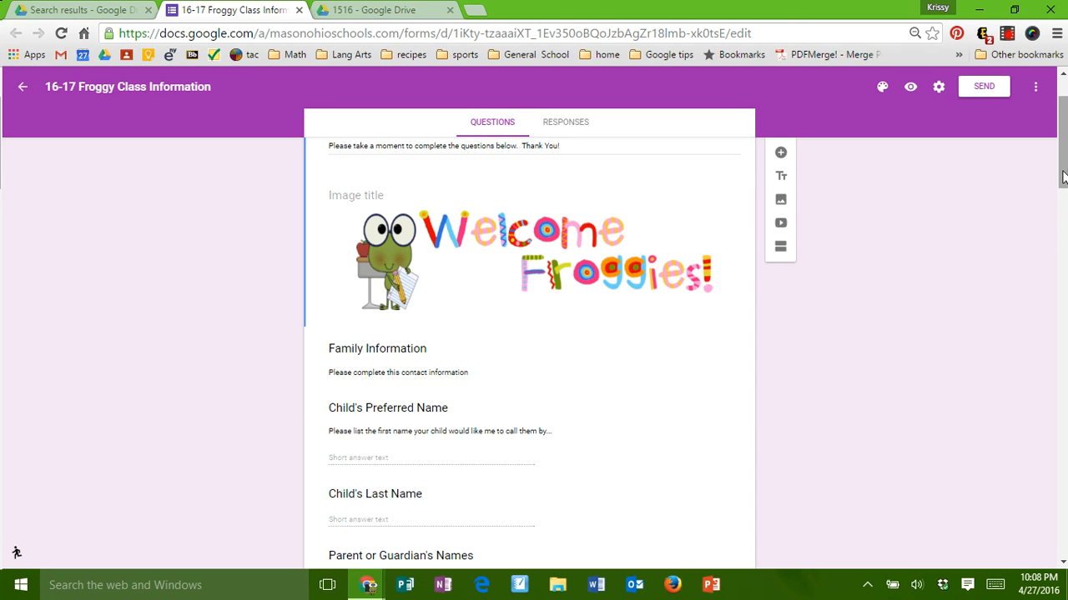
scroll(1063, 177, "up", 1)
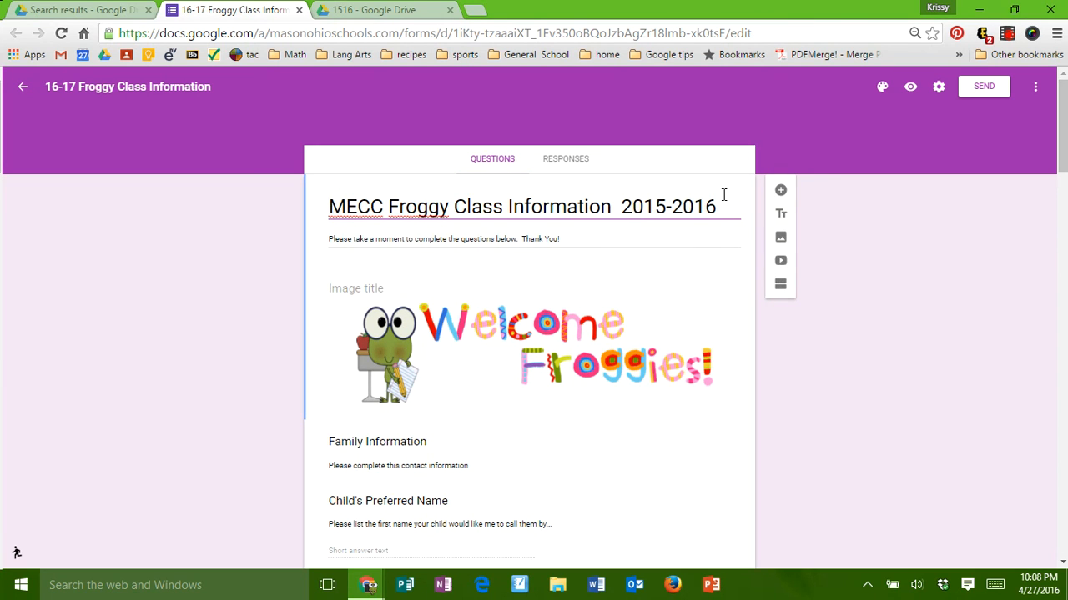
left_click_drag(718, 206, 656, 205)
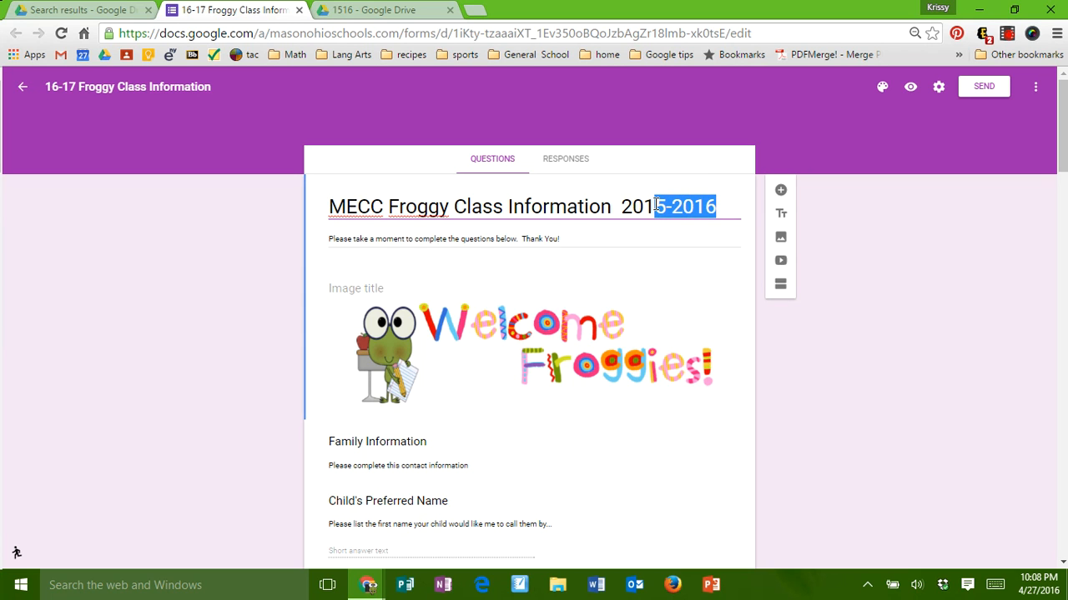
type("5-")
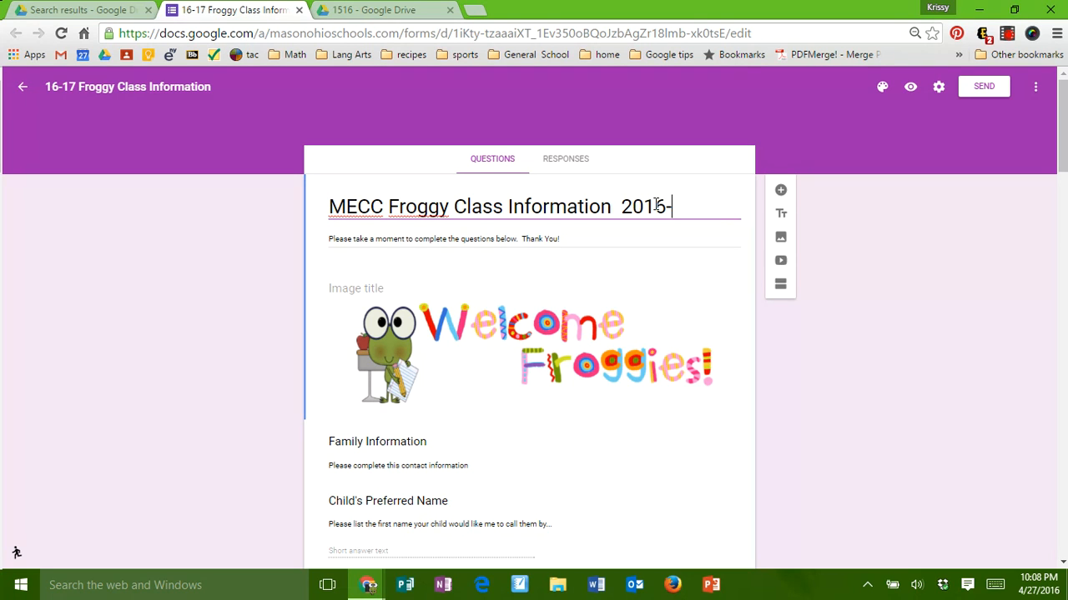
key("BackSpace")
key("BackSpace")
type("6-2017")
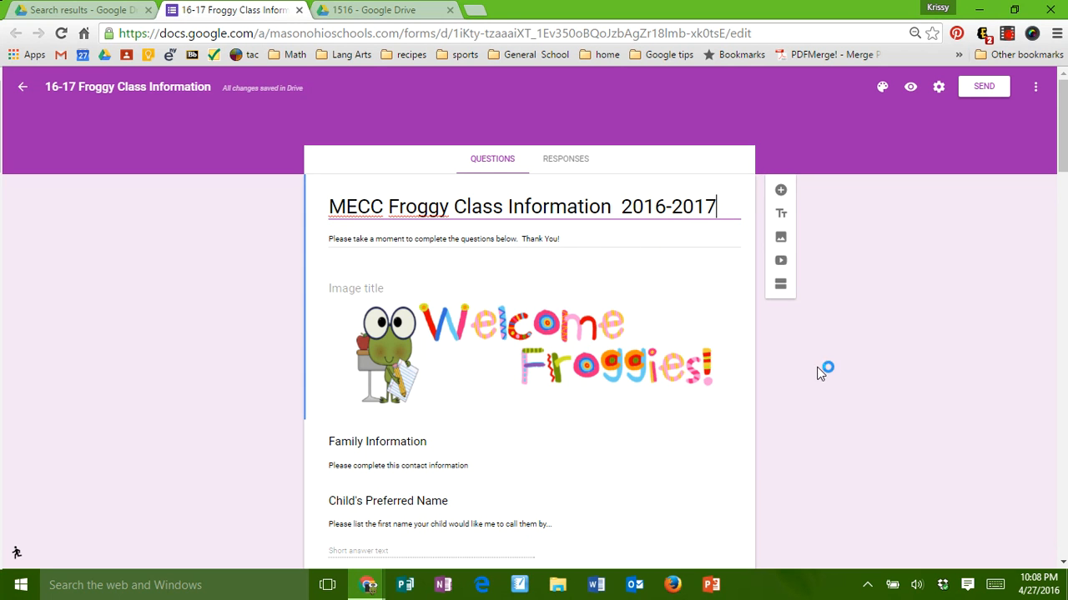
- Examine the editing options of the Family Information section and the Welcome Froggies image near the form's start
left_click_drag(1062, 163, 1063, 211)
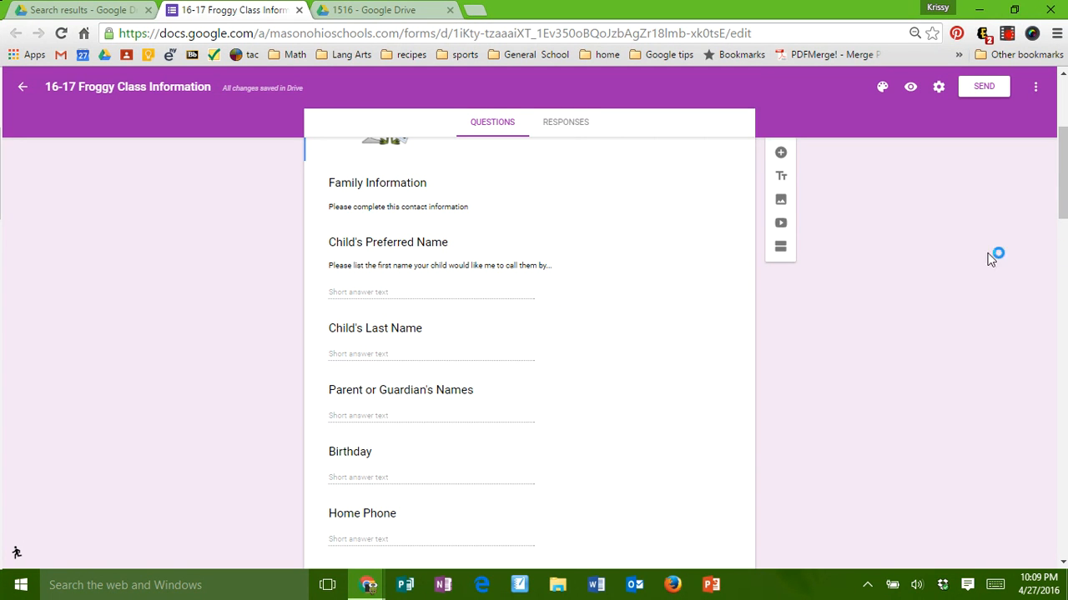
scroll(900, 217, "up", 3)
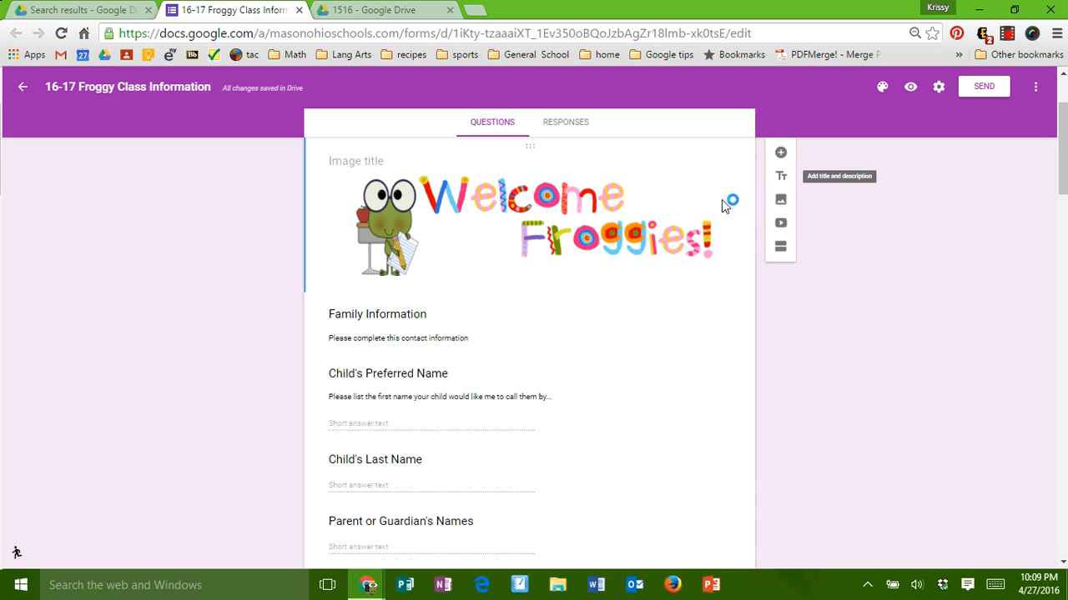
left_click(450, 314)
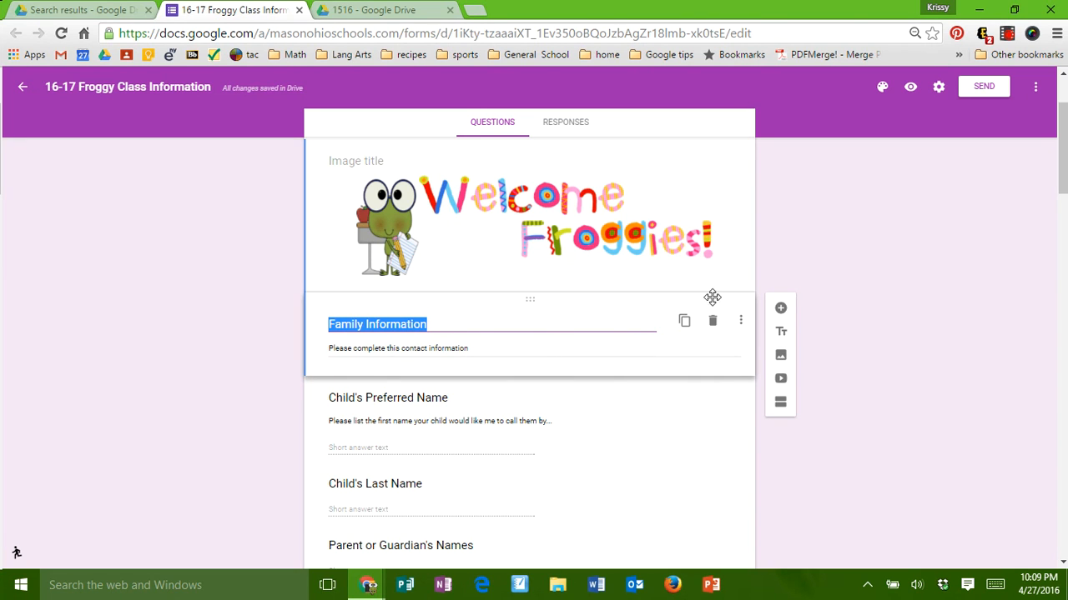
left_click(741, 324)
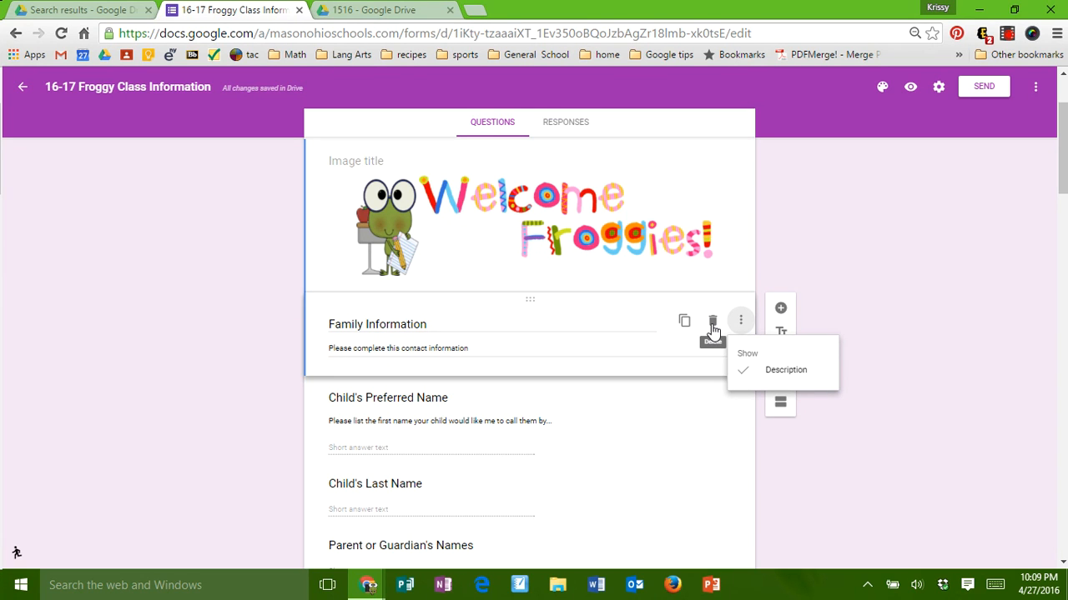
left_click(872, 203)
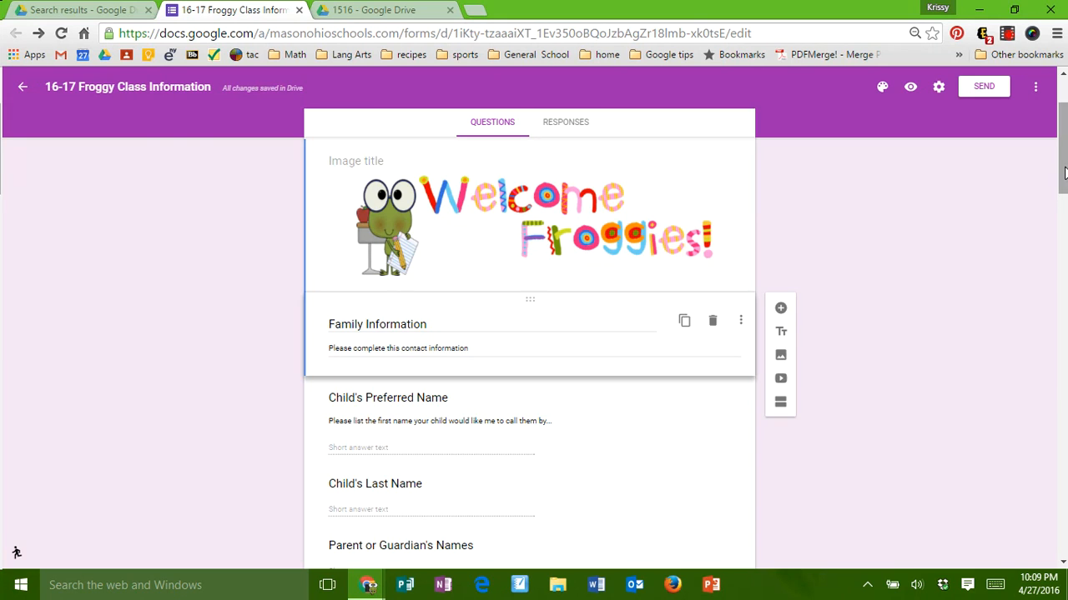
left_click_drag(1063, 173, 1053, 150)
left_click(632, 298)
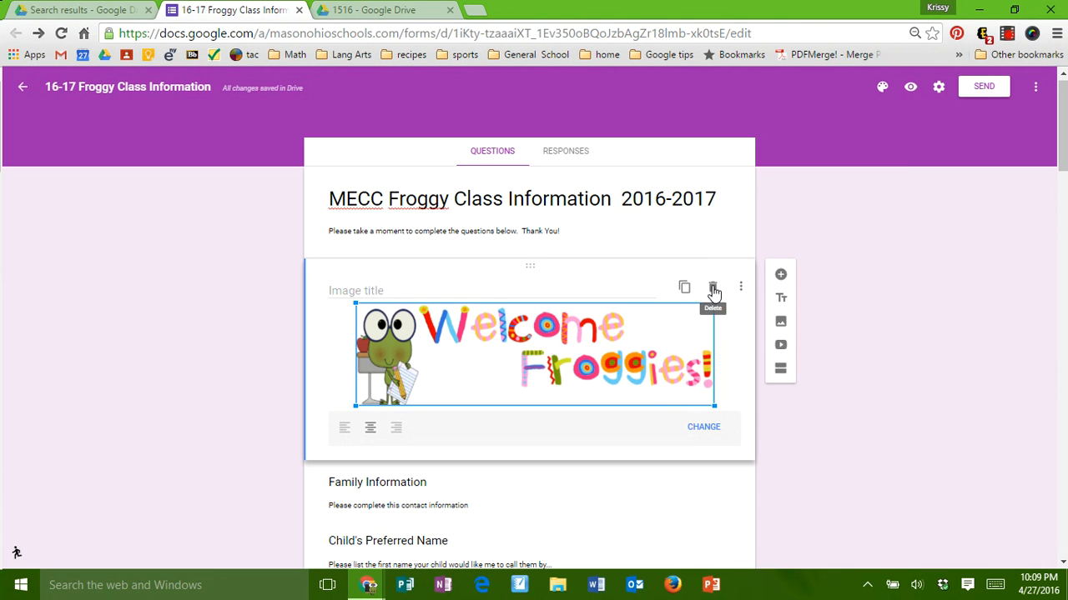
- Try switching the Required setting off and back on for the question about including info on the class contact sheet
left_click_drag(1063, 140, 1066, 296)
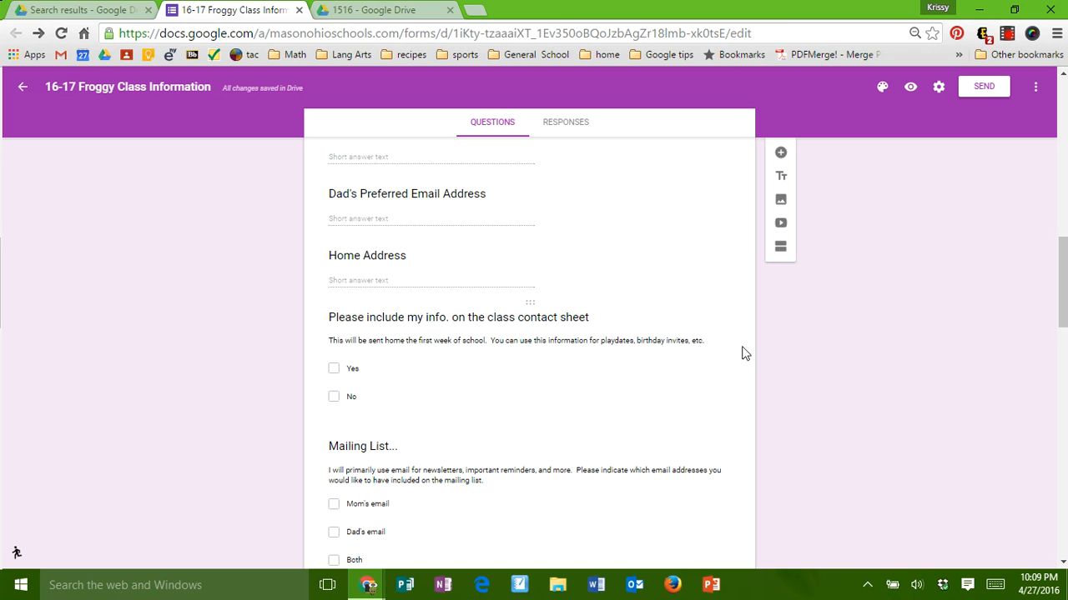
left_click(653, 348)
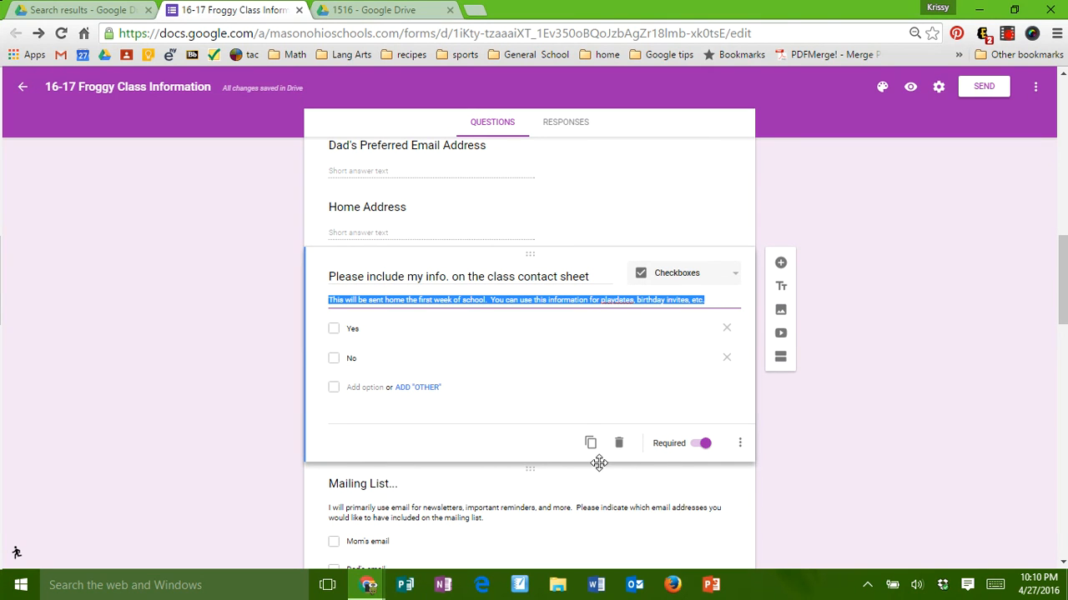
left_click(701, 445)
left_click(703, 446)
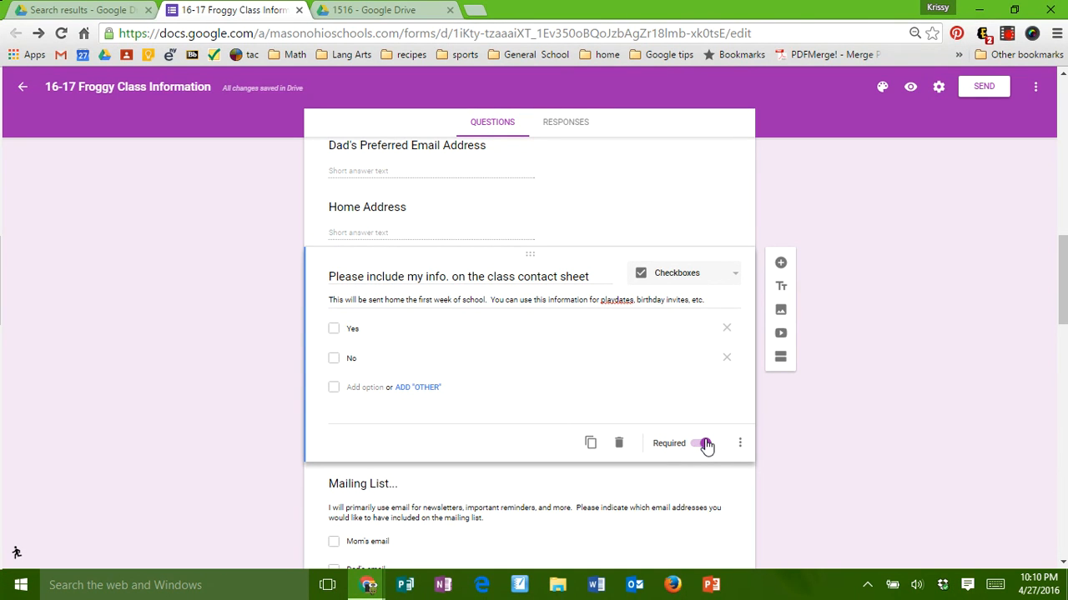
left_click(705, 447)
left_click(703, 447)
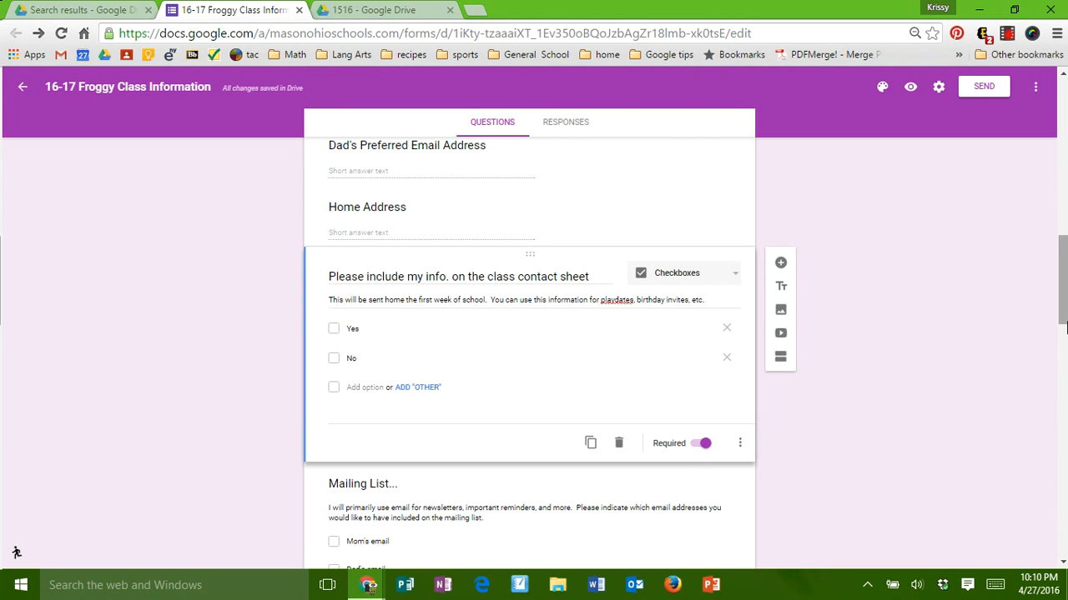
- Try adding a short-answer question titled "Backup Phone" below Home Address, and delete it again
left_click_drag(1063, 294, 1062, 260)
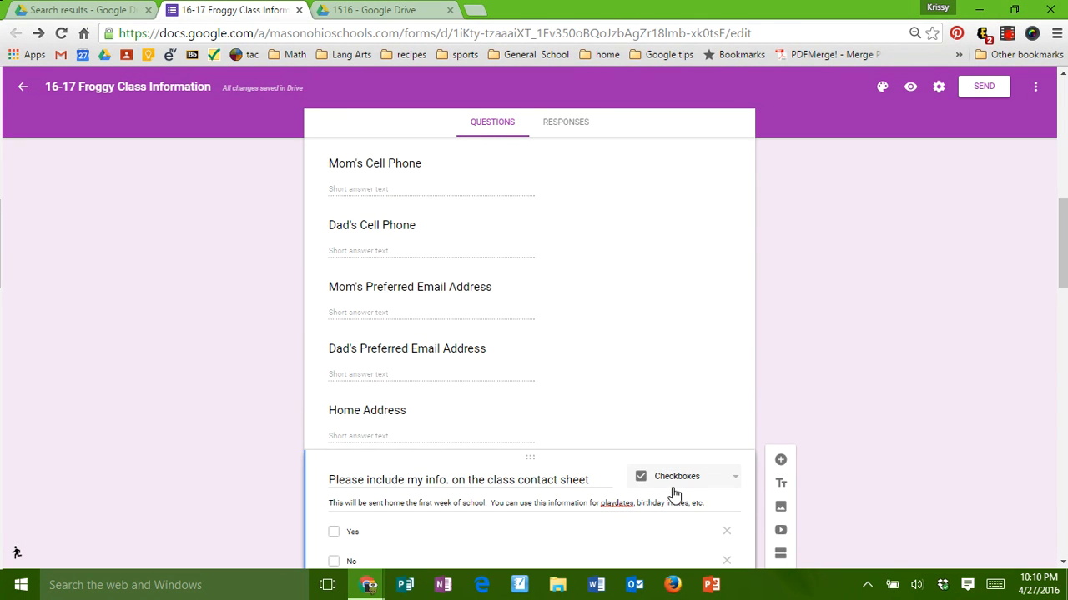
left_click(585, 414)
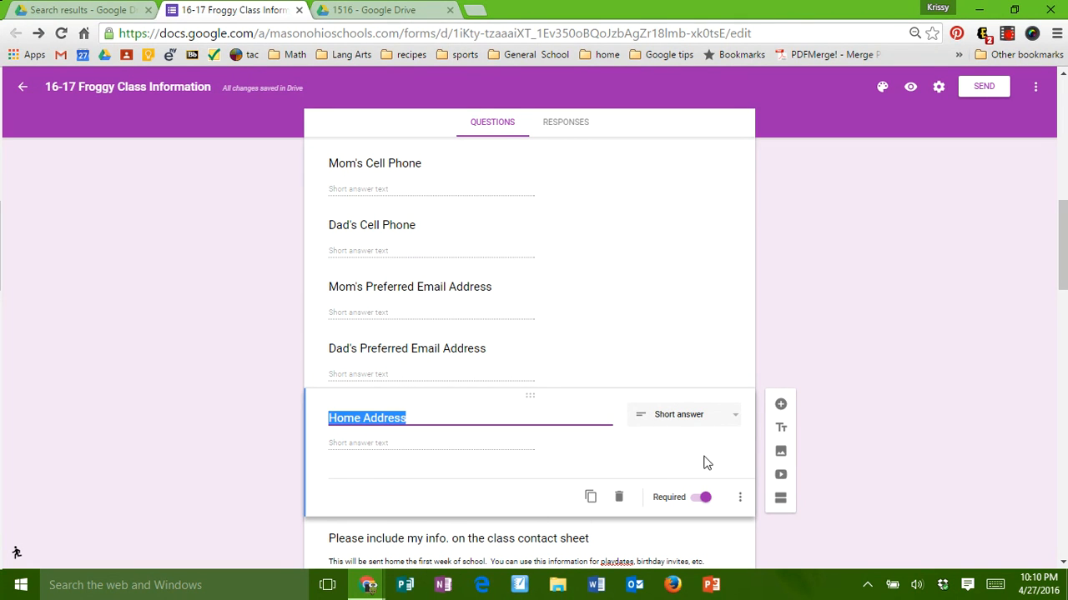
left_click(781, 406)
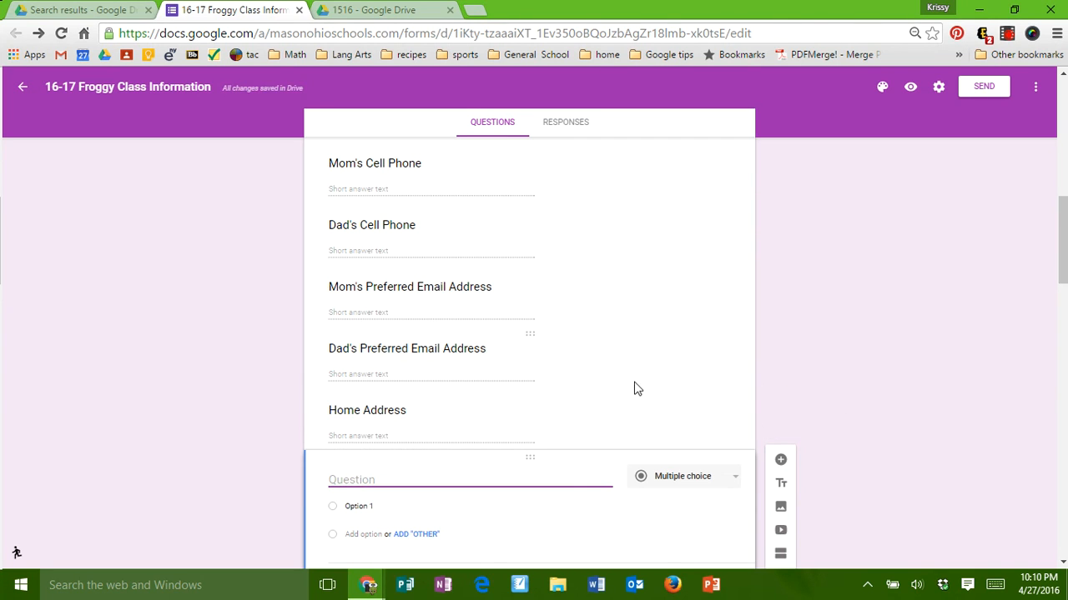
left_click_drag(1063, 217, 1062, 242)
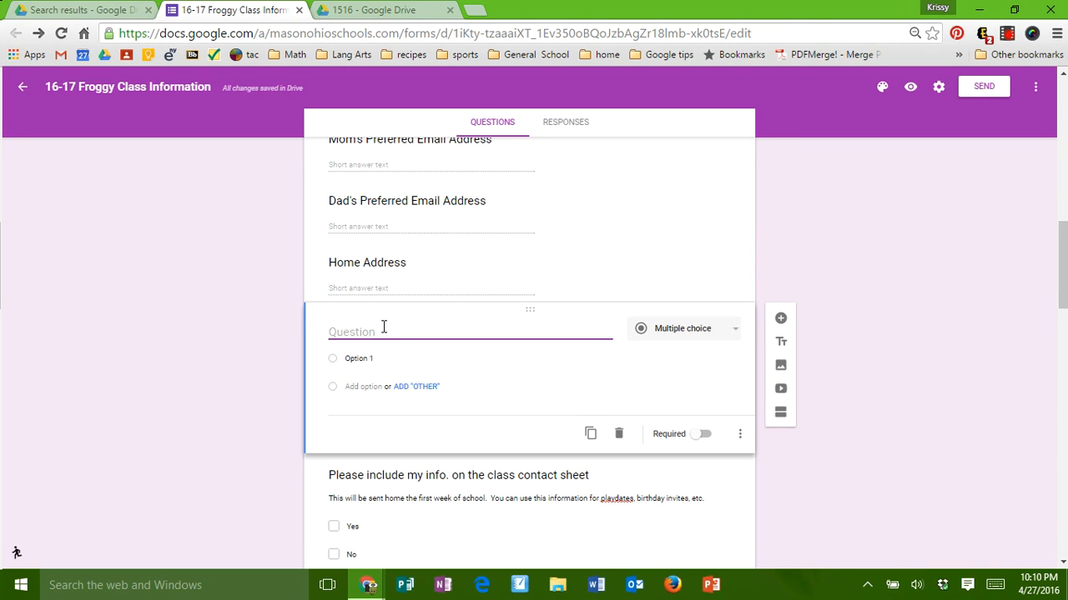
type("BAck")
key("BackSpace")
key("BackSpace")
type("ackup Phon")
left_click(722, 334)
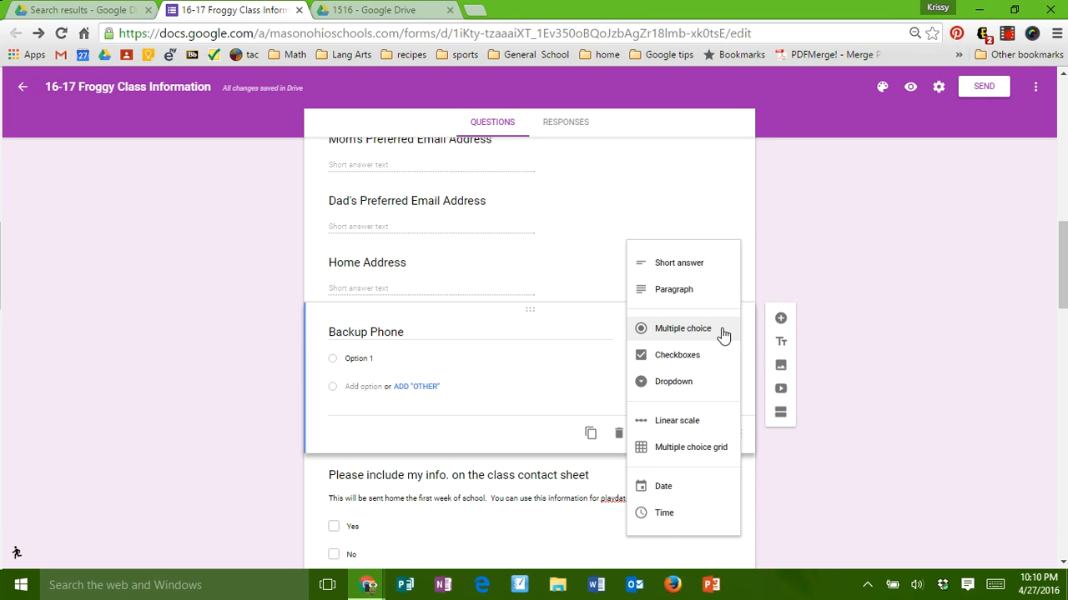
left_click(692, 265)
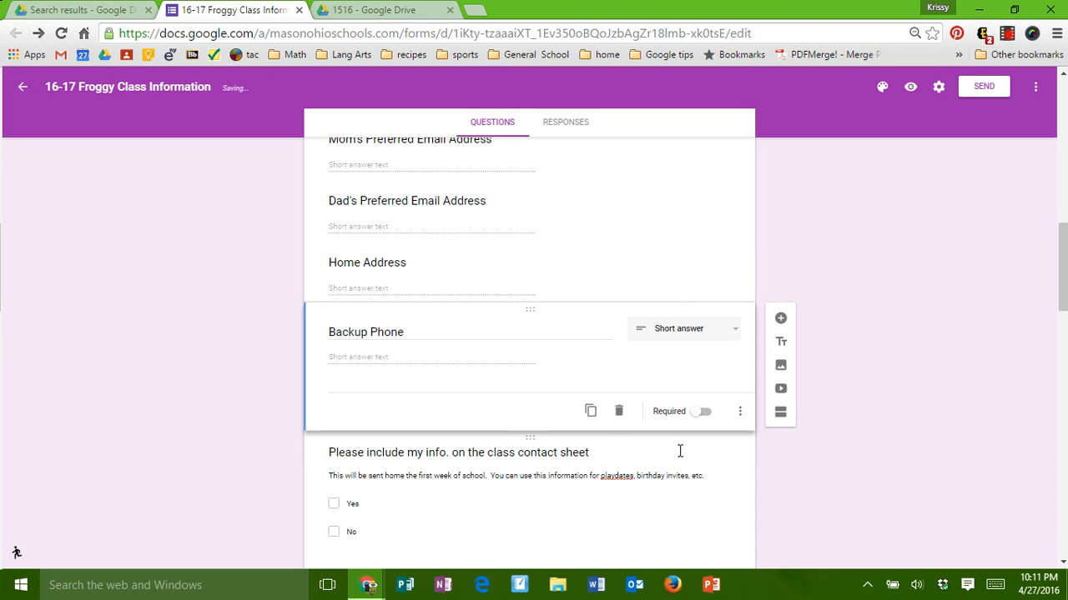
left_click(618, 411)
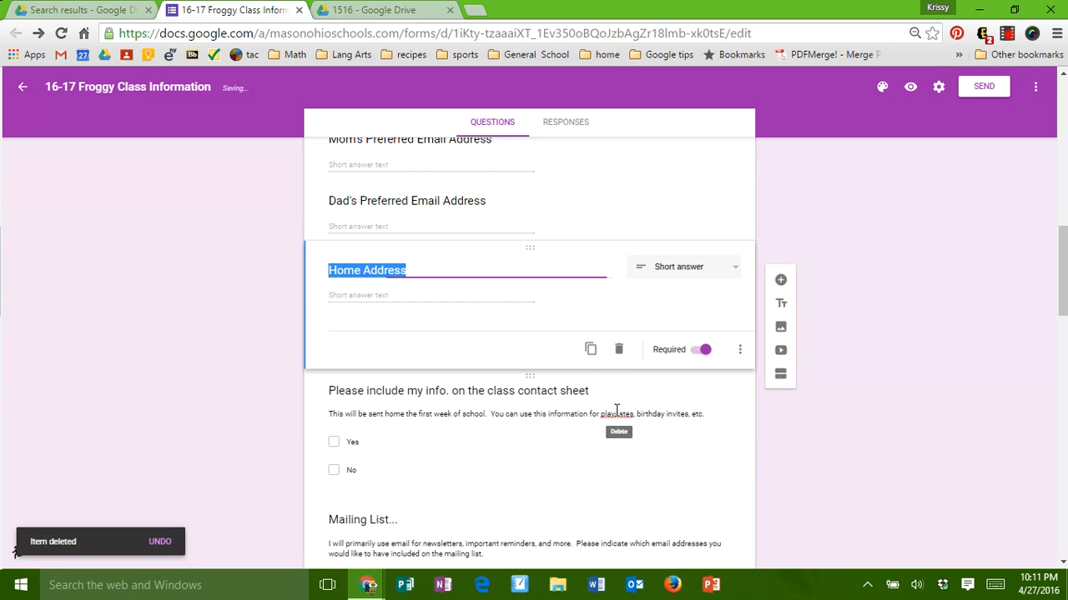
- Review the Volunteer Information section and the PTO room chair committee question
left_click_drag(1059, 254, 1063, 359)
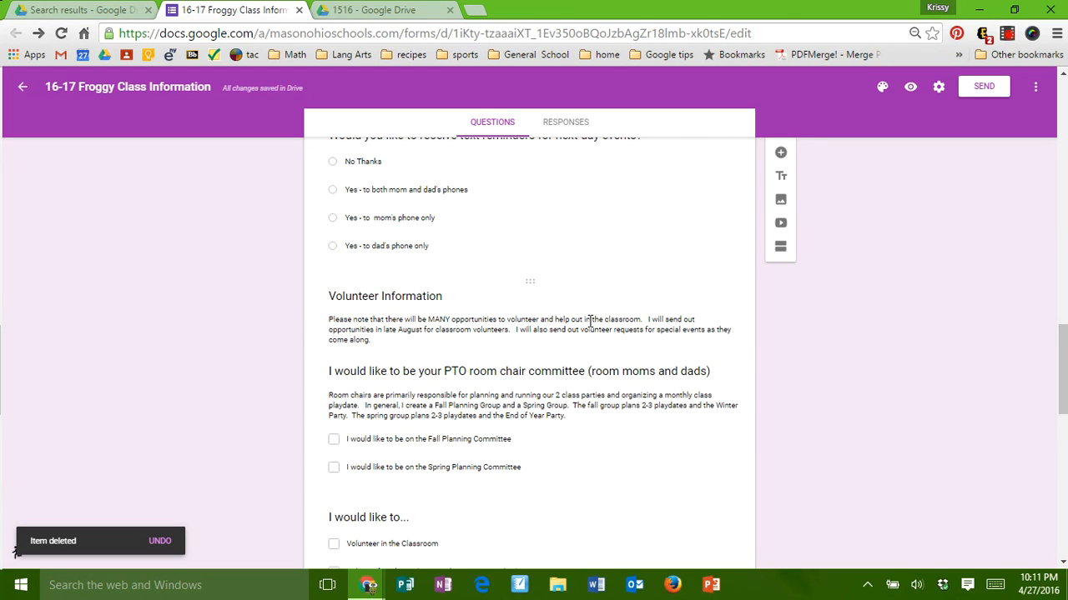
left_click(402, 299)
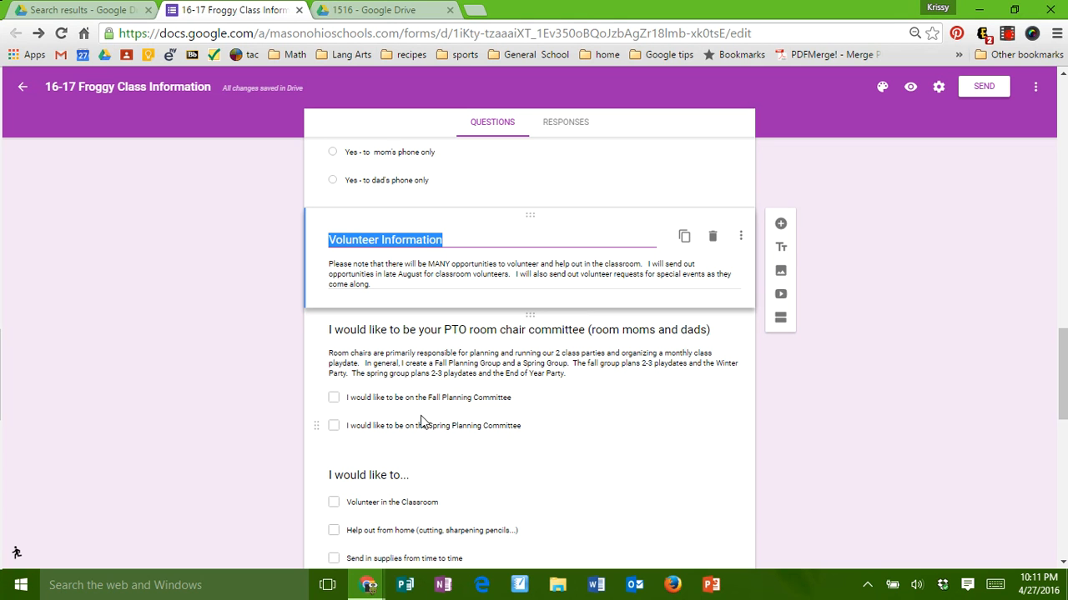
left_click(477, 424)
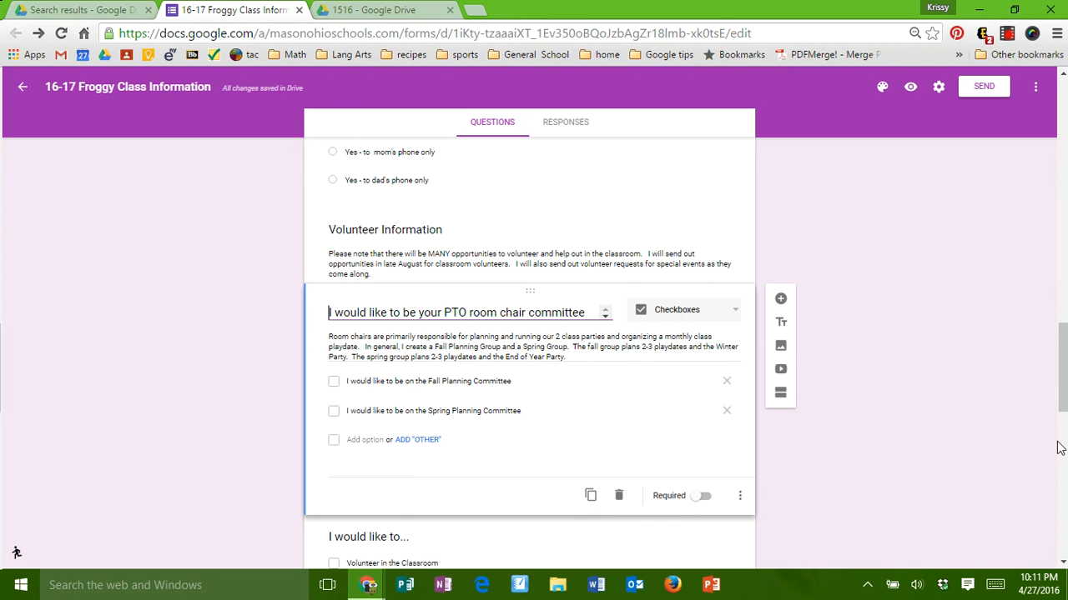
scroll(1063, 409, "down", 3)
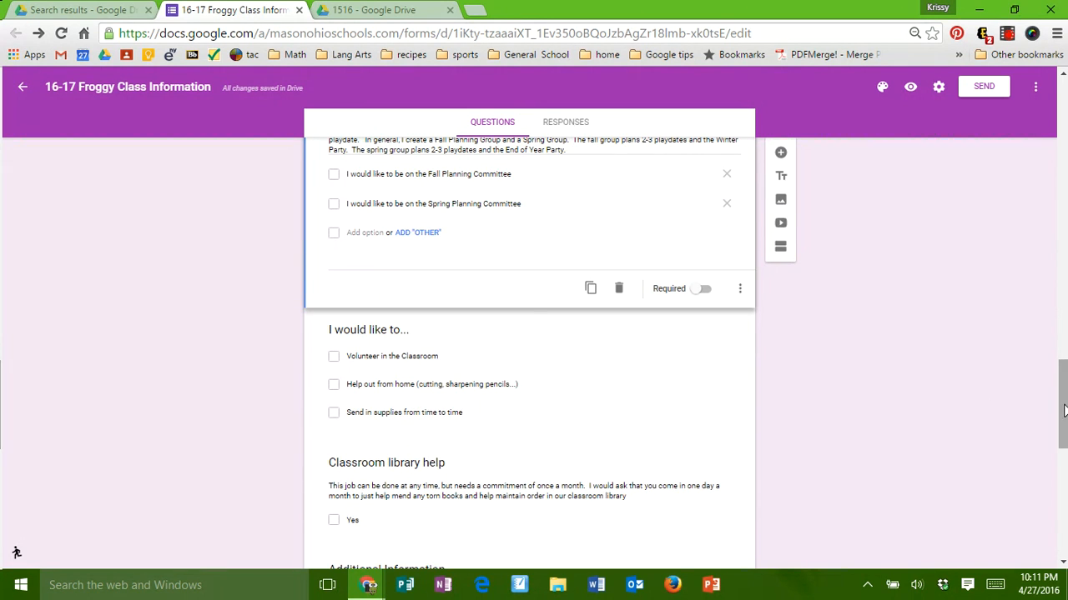
- Try changing the "Classroom library help" question type to Dropdown, and restore it to Checkboxes
mouse_move(1065, 407)
left_mouse_down()
mouse_move(1064, 448)
mouse_move(1064, 420)
left_mouse_up()
left_click(559, 472)
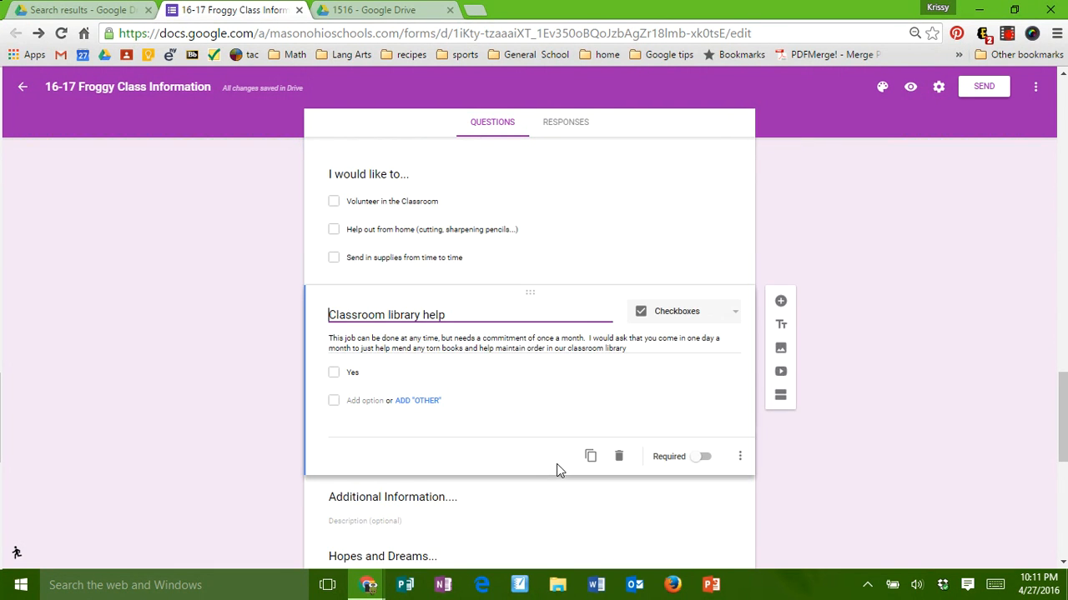
left_click(706, 329)
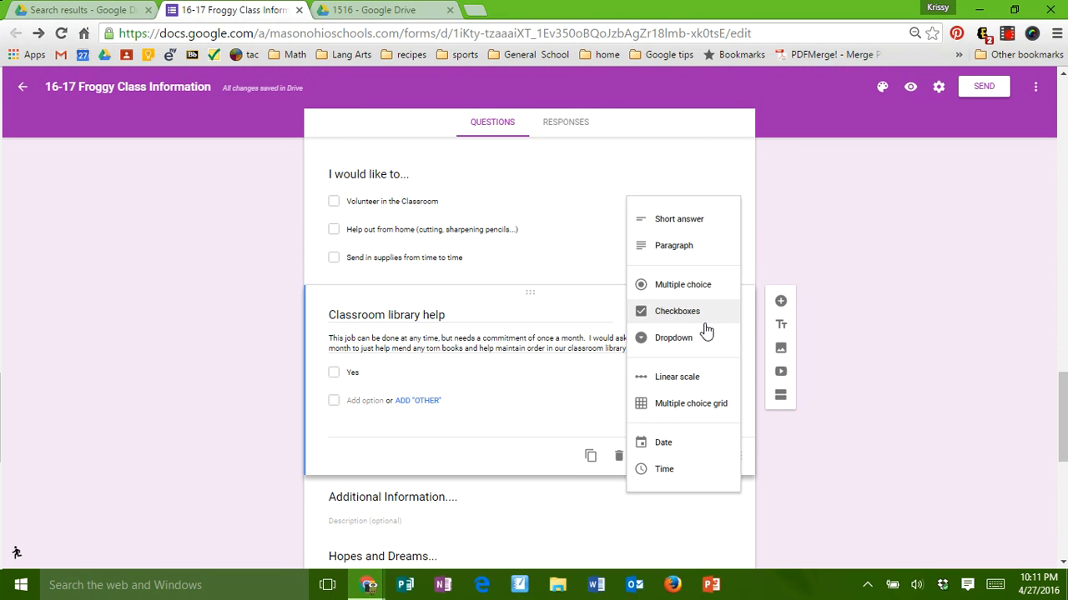
left_click(669, 343)
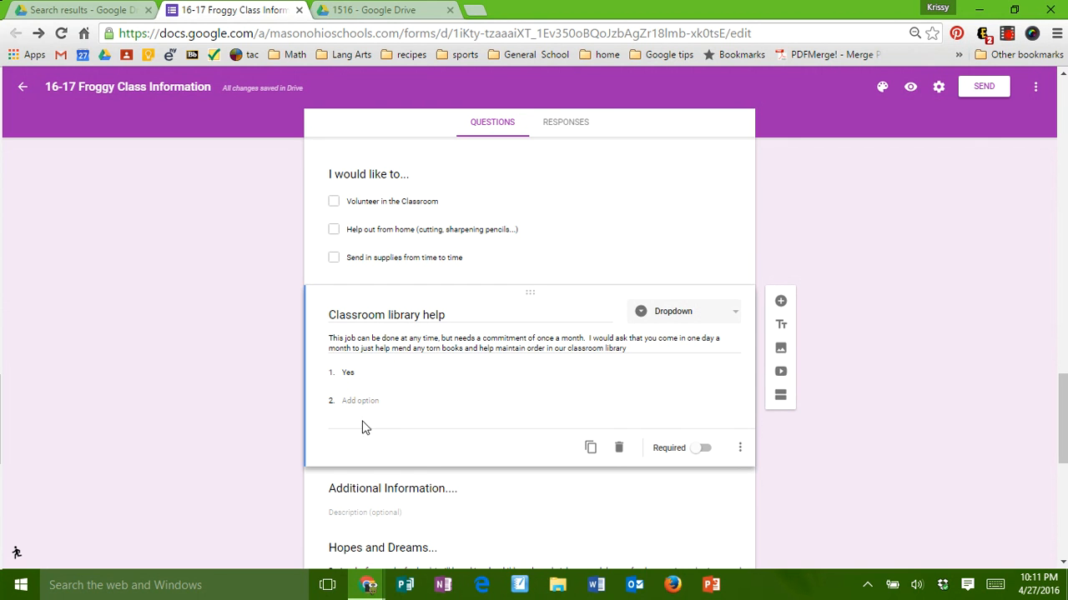
left_click(673, 313)
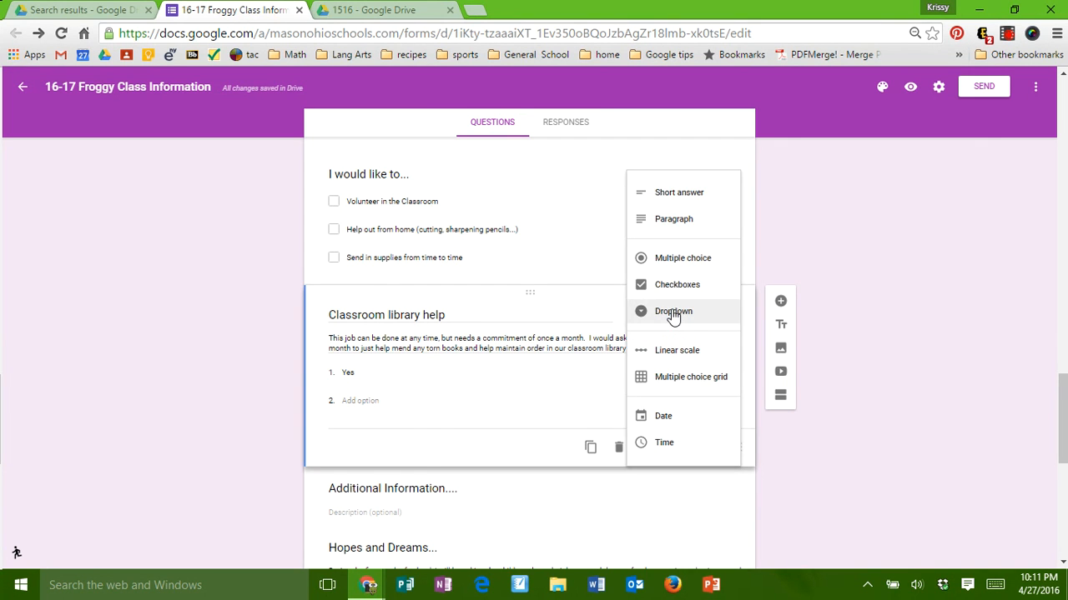
left_click(677, 286)
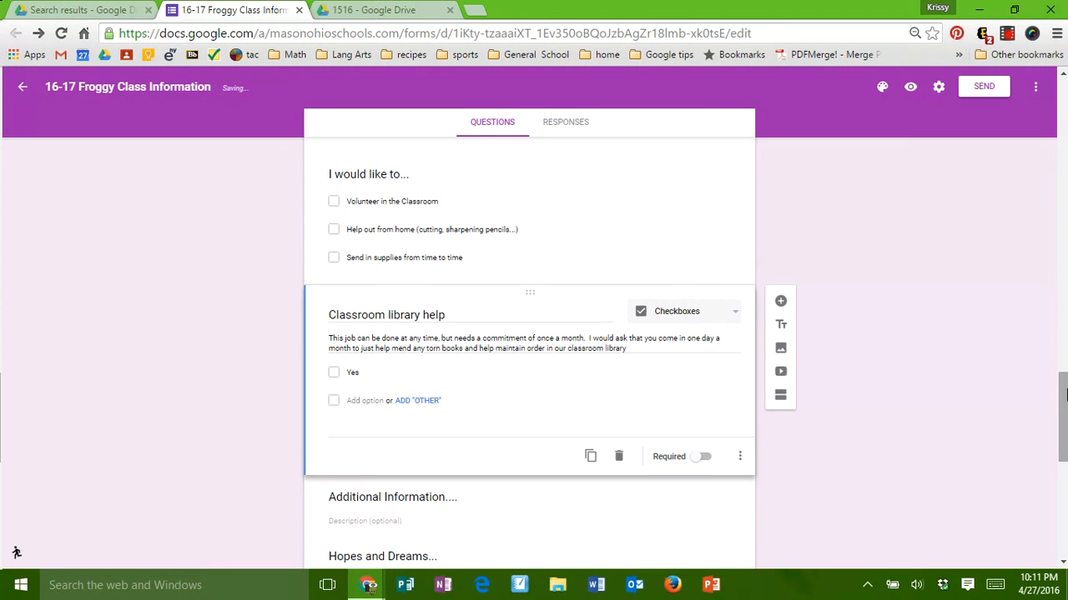
- Review the Additional Information questions, including the paragraph question "Family Information...", and return to the form's beginning
left_click_drag(1064, 408, 1064, 450)
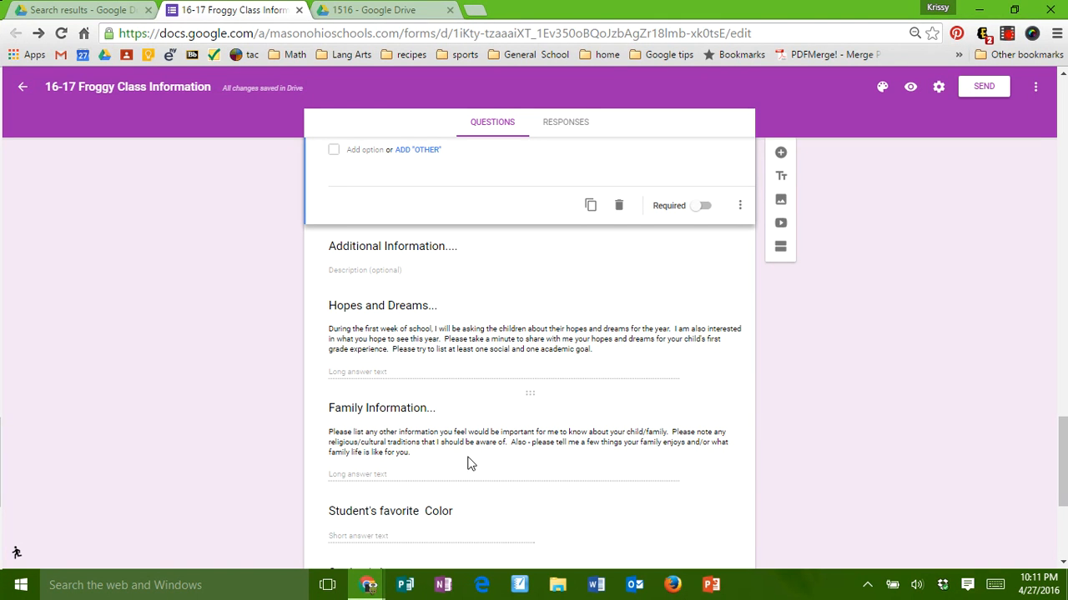
left_click(391, 475)
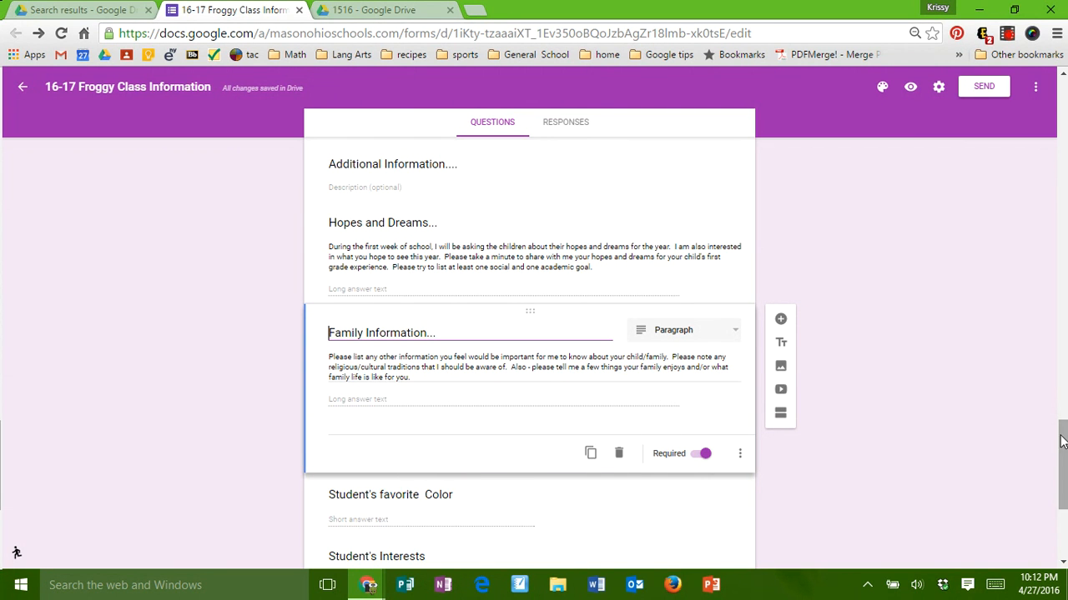
left_click_drag(1064, 444, 1039, 161)
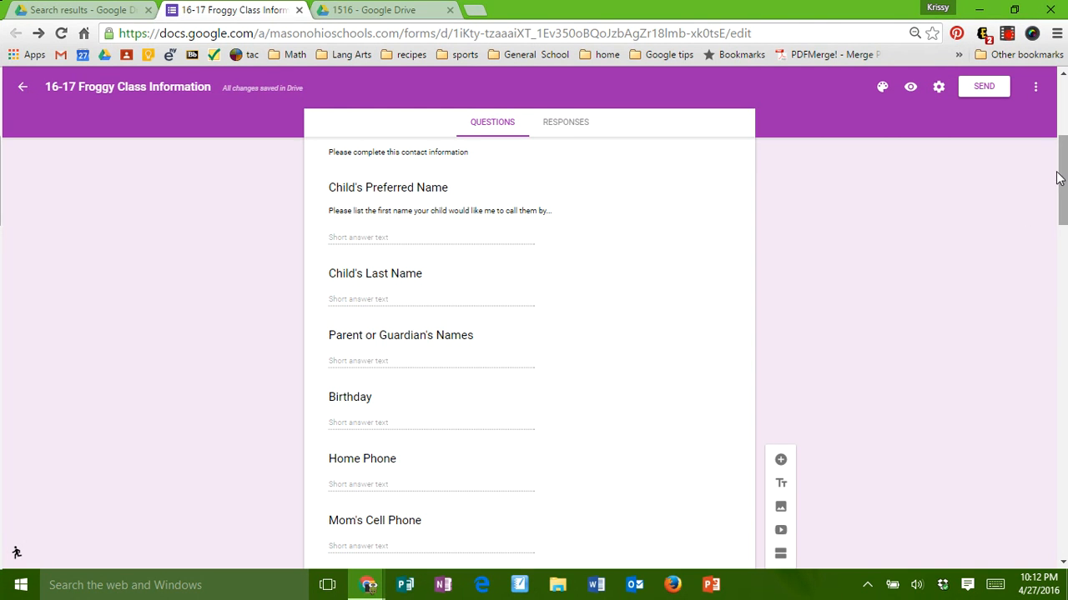
left_click_drag(1059, 172, 1059, 140)
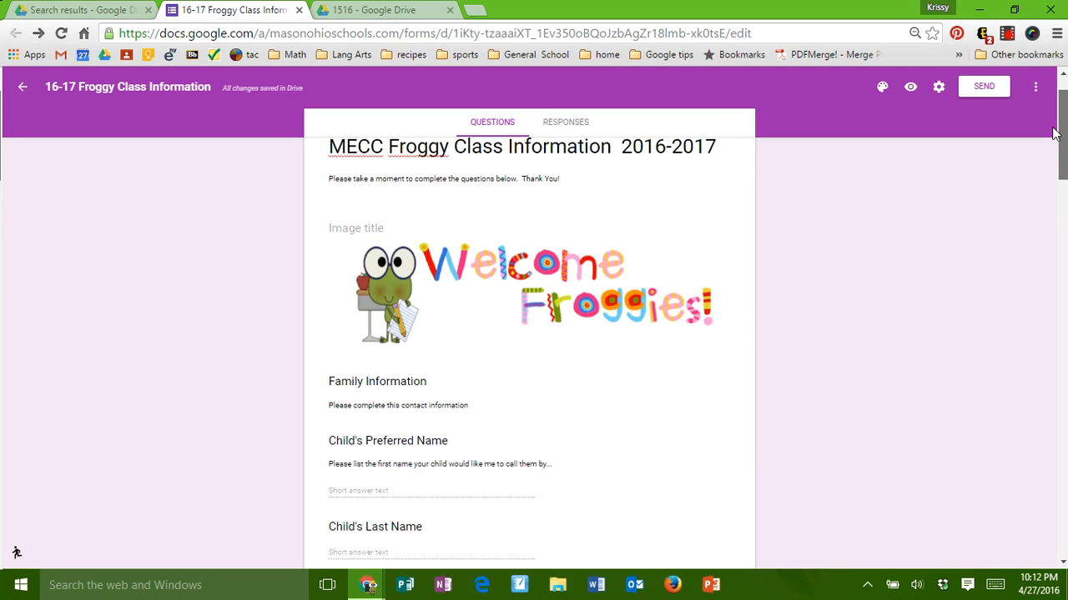
- Review the form's response settings, choose Anyone under who can respond, and save the settings
left_click(938, 87)
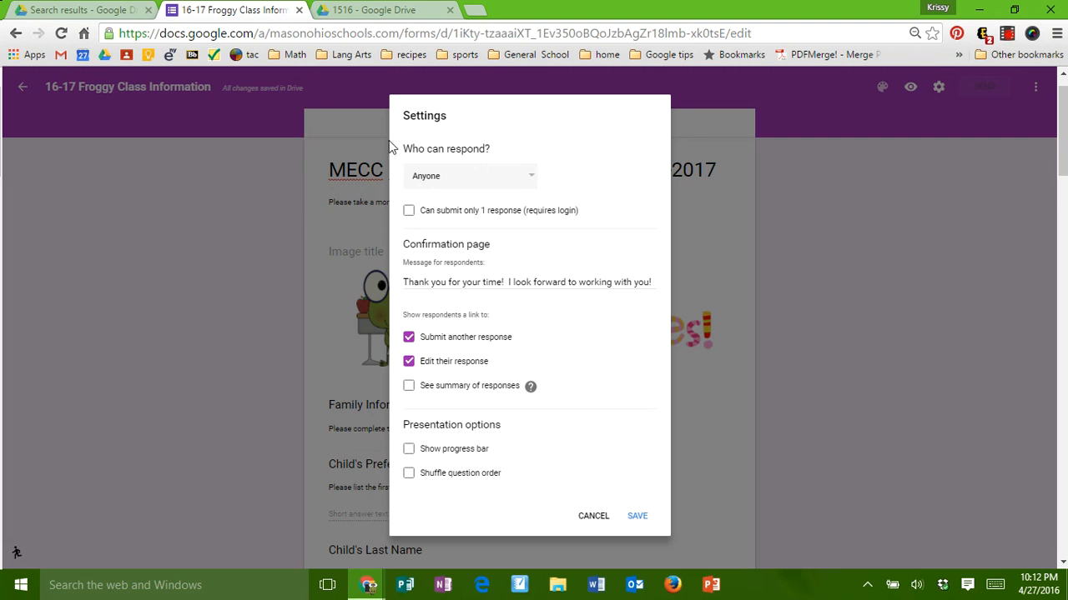
left_click(505, 181)
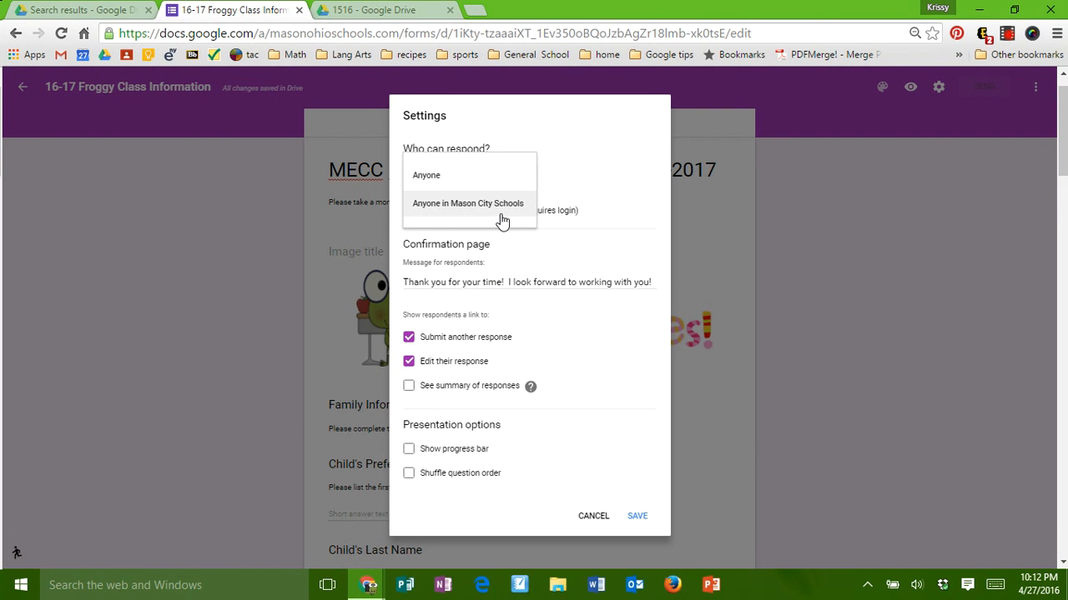
left_click(490, 177)
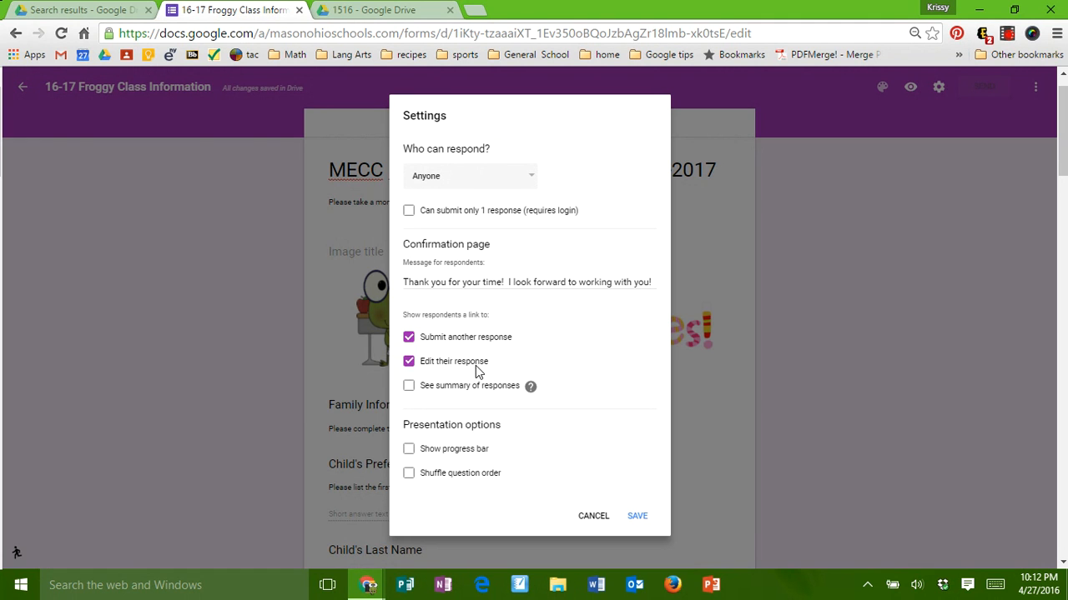
left_click(637, 517)
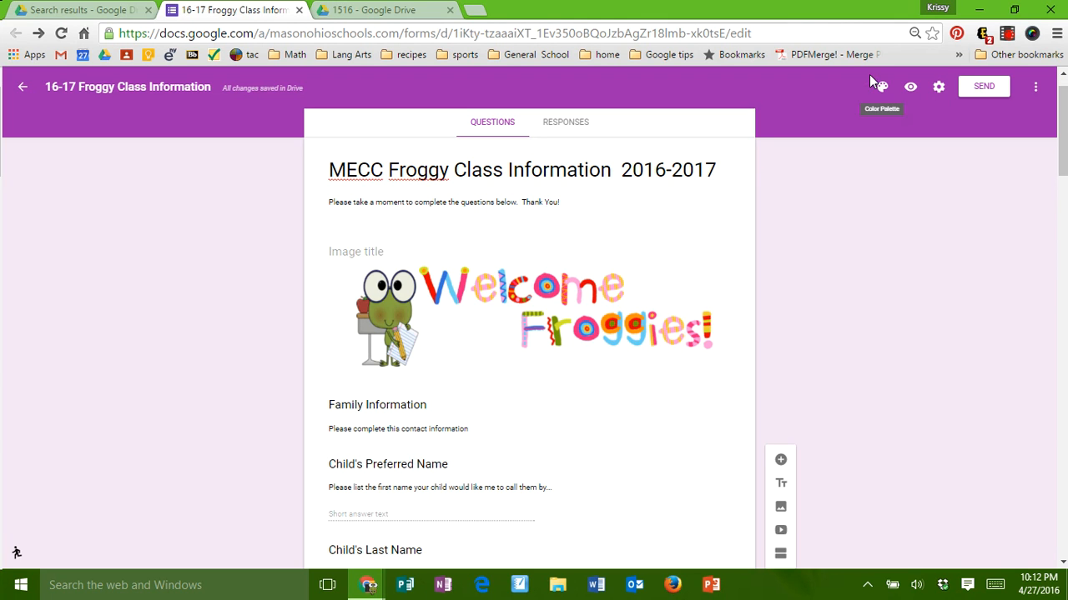
- Generate a shortened link for sending the form, copy it, and close the send dialog
left_click_drag(1062, 99, 1059, 43)
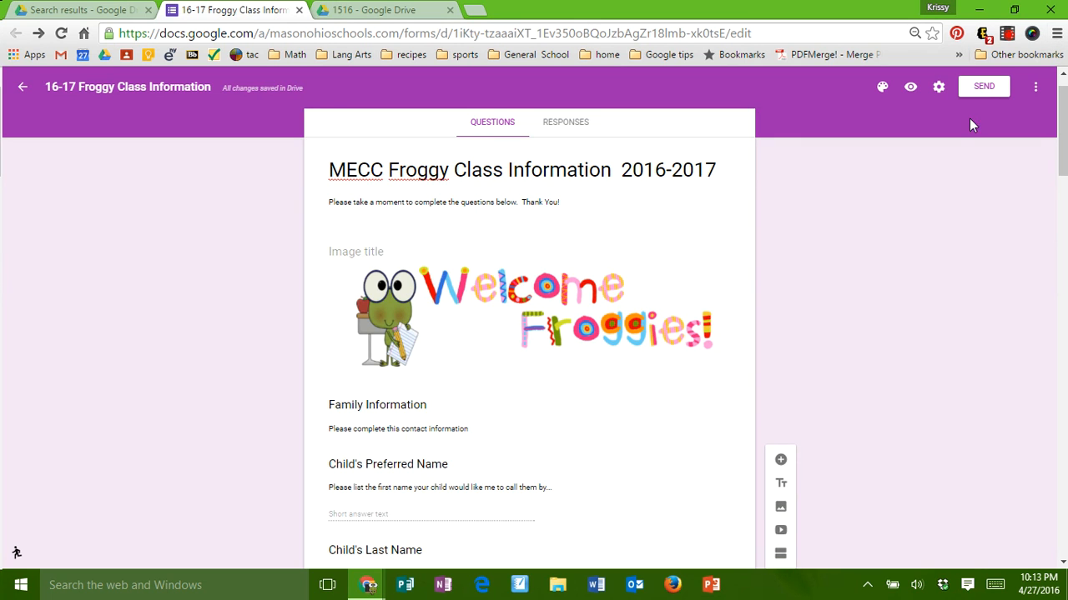
left_click(985, 89)
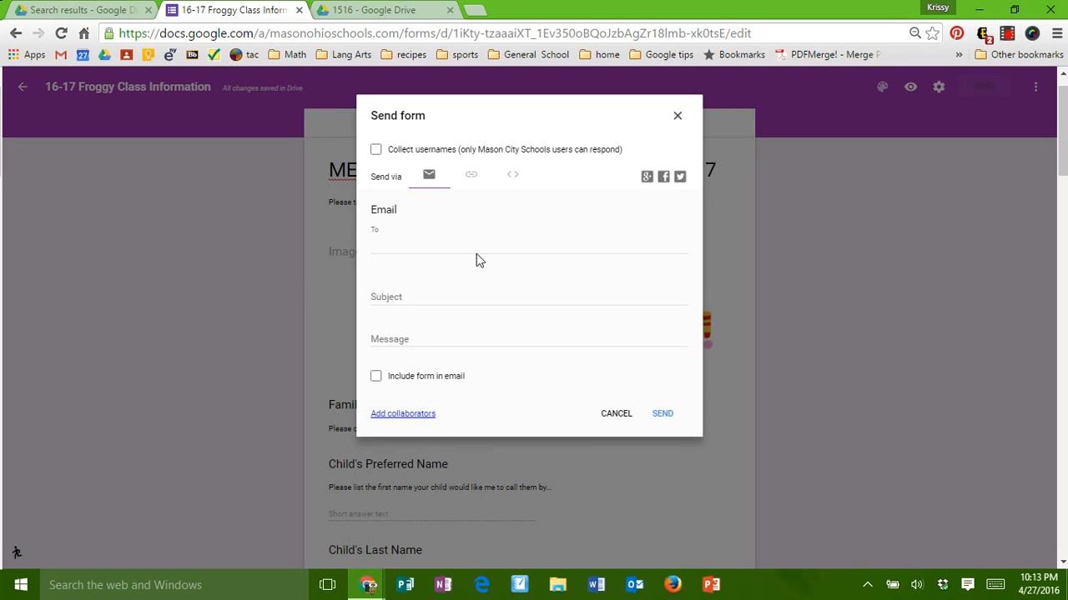
left_click(472, 178)
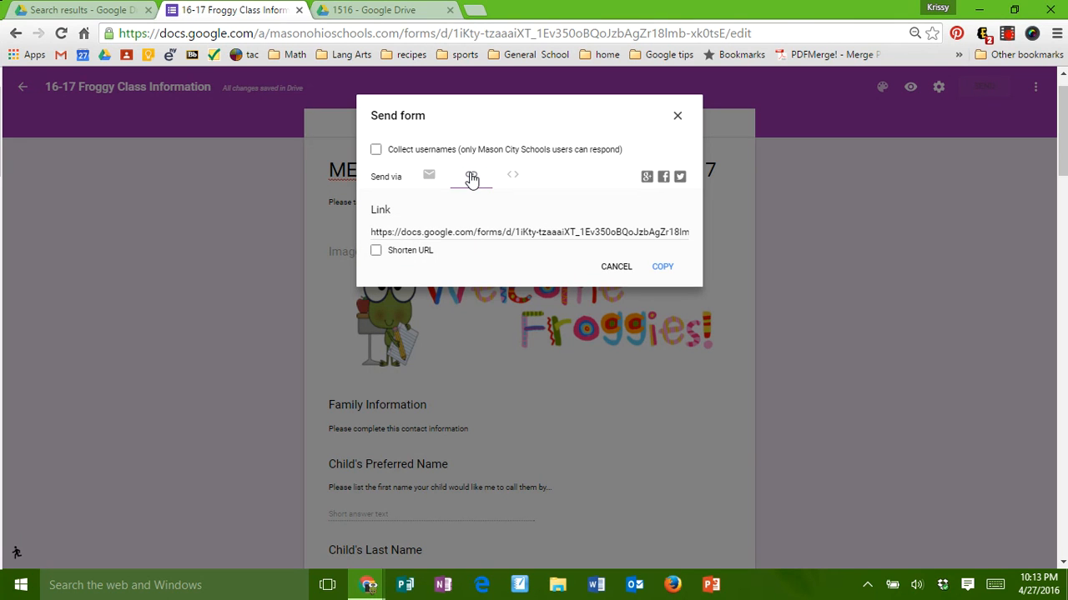
left_click(376, 251)
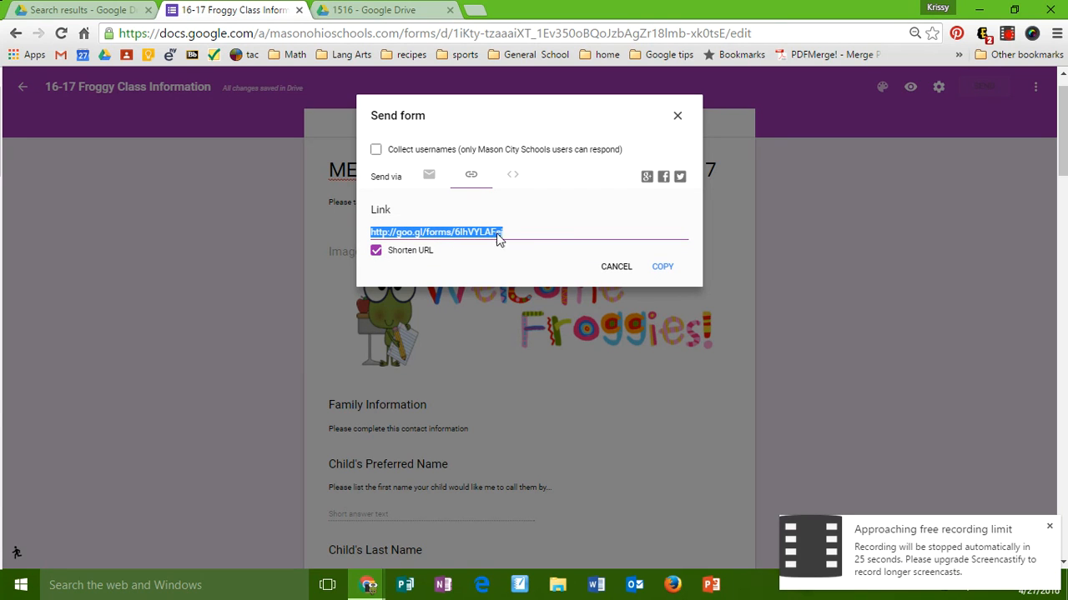
left_click(667, 269)
left_click(677, 118)
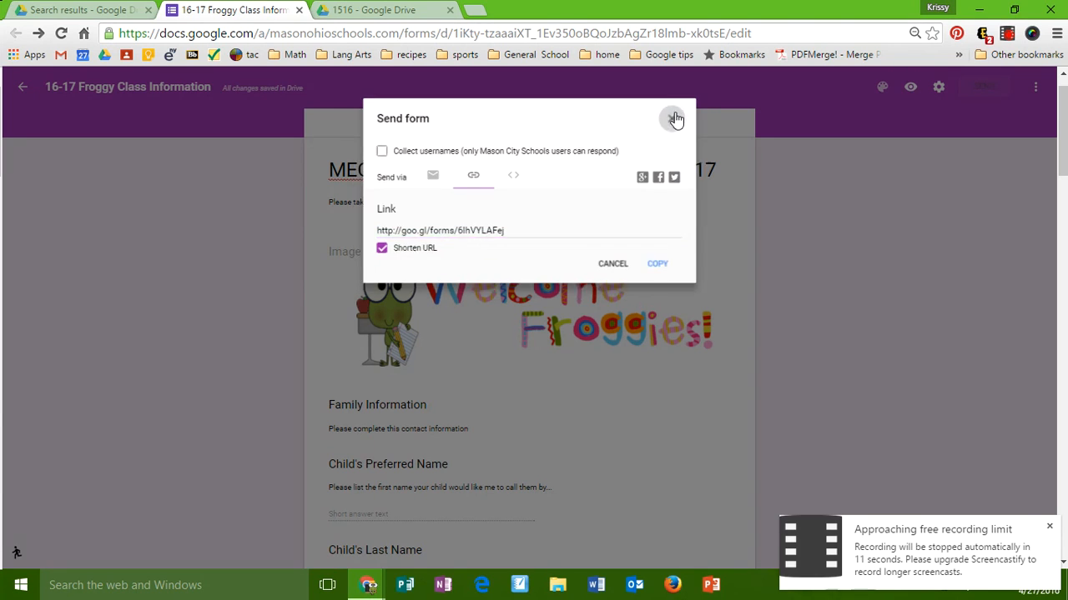